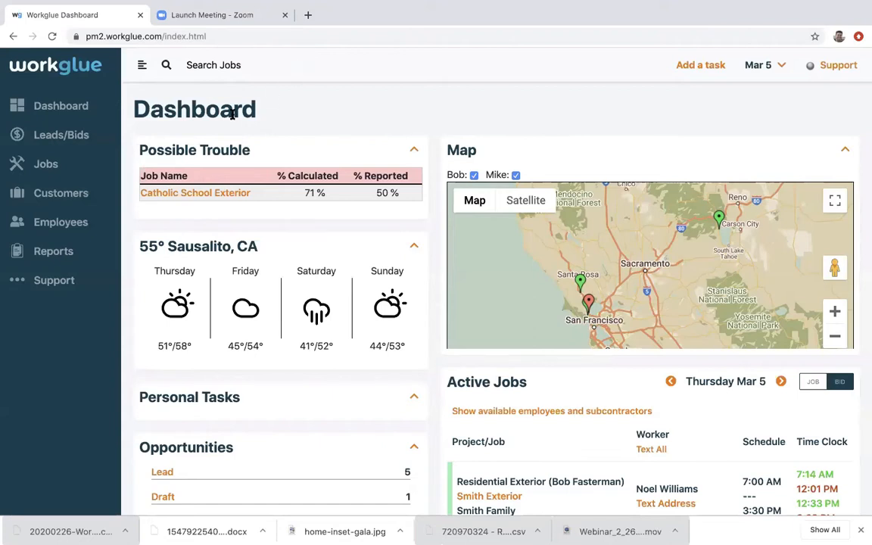
- Open the employee time clock review and view the map location of the second worker's 07:30 AM clock-in
left_click(73, 224)
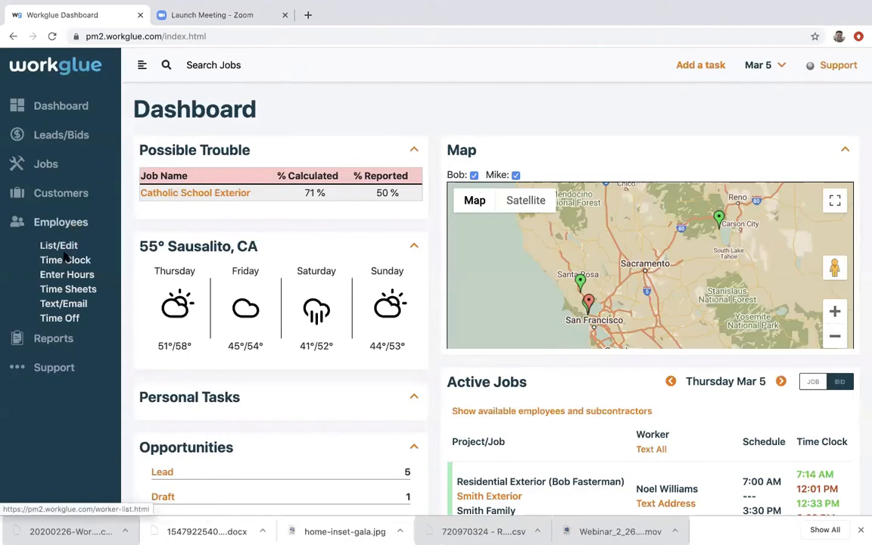
left_click(68, 260)
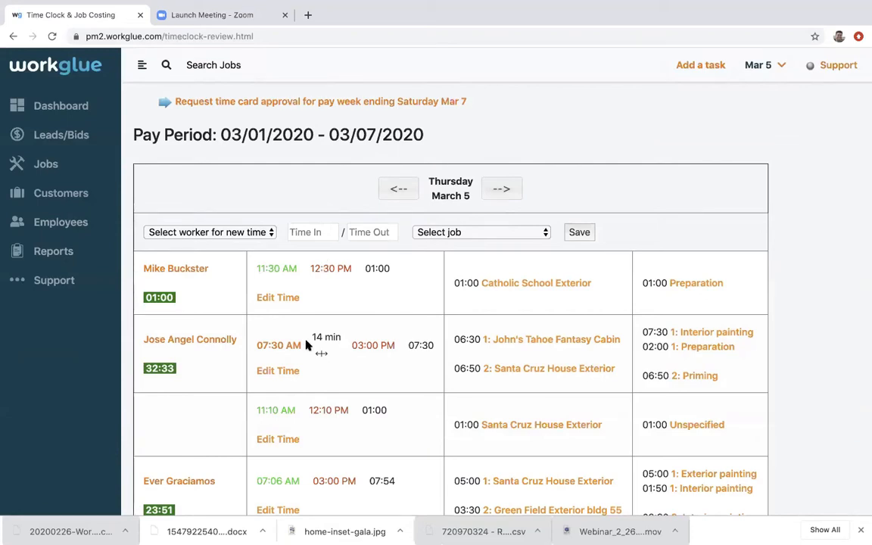
scroll(306, 344, "down", 2)
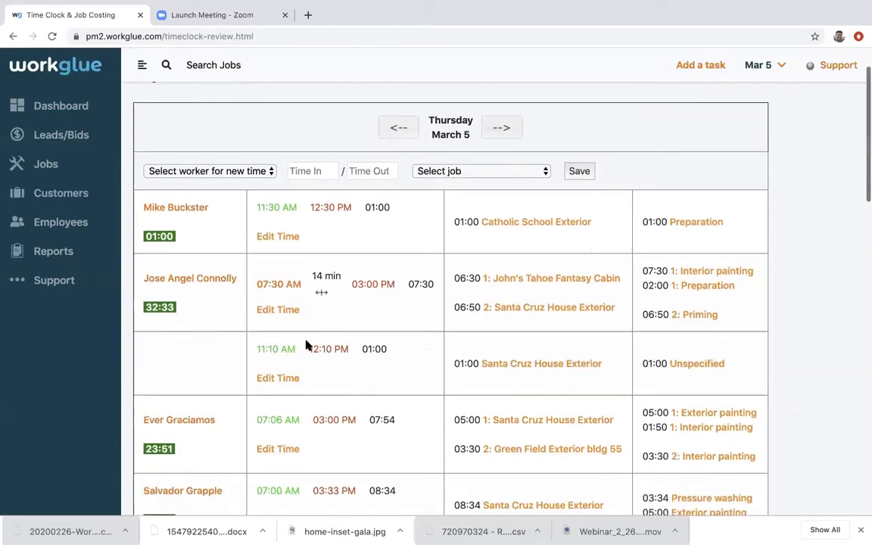
left_click(278, 286)
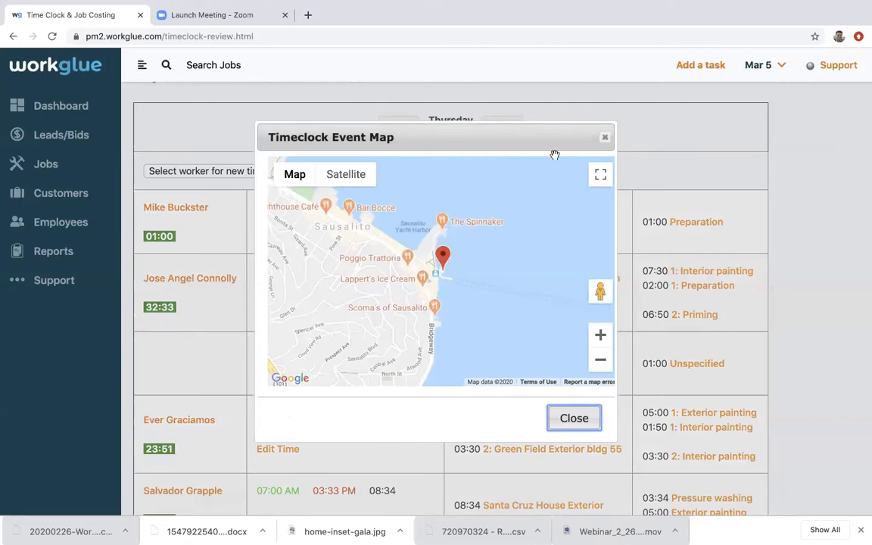
left_click(605, 137)
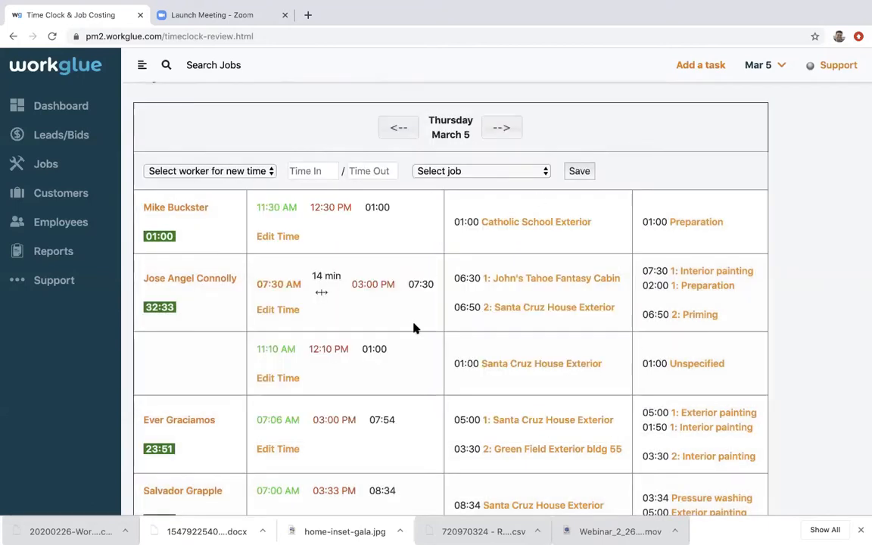
- Set the clock-in time of the second worker's 07:30 AM entry to 06:40 am and save the entry
left_click(288, 311)
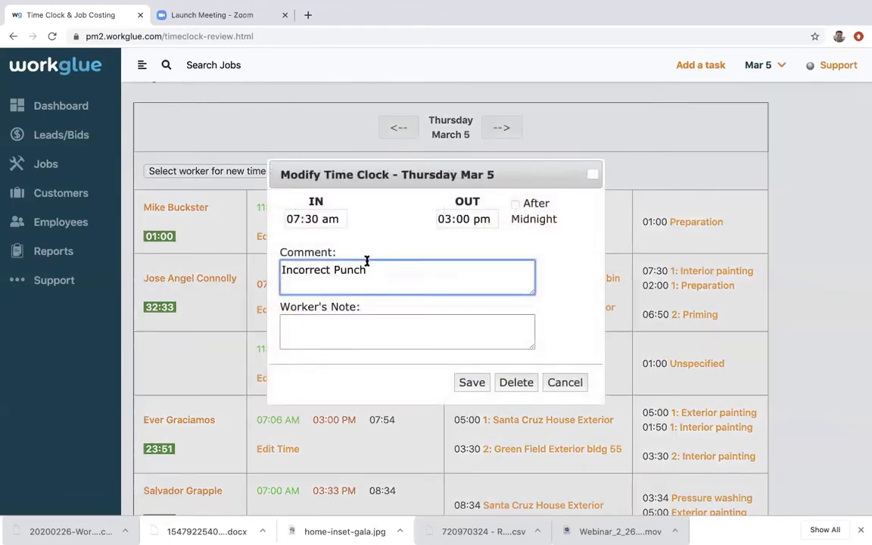
left_click(333, 219)
scroll(320, 239, "up", 2)
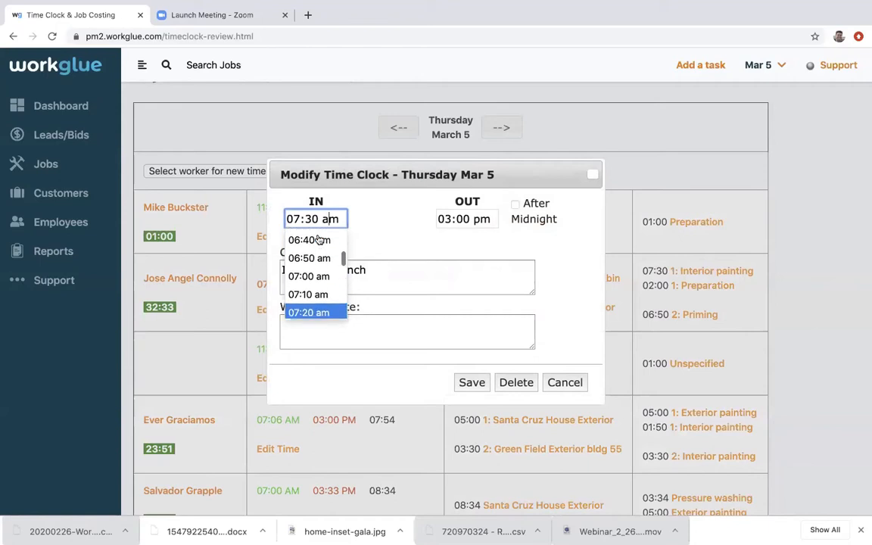
left_click(321, 239)
left_click(375, 271)
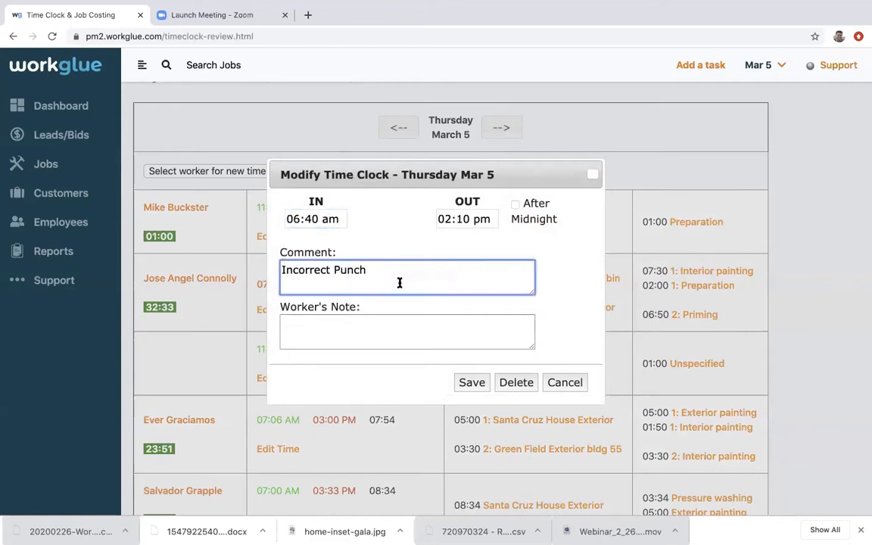
left_click(471, 382)
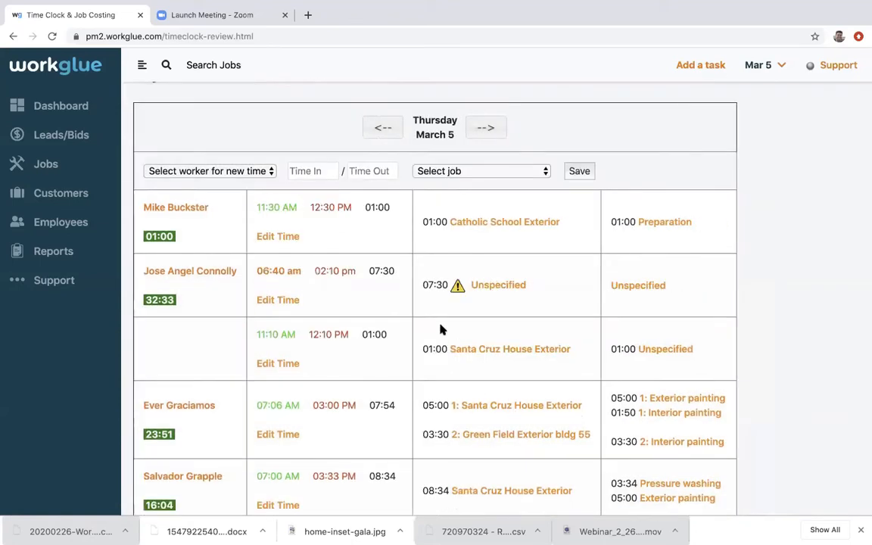
- Allocate the unspecified 07:30 of the second worker's 06:40 am shift to the Green Field Exterior bldg 55 job
left_click(493, 286)
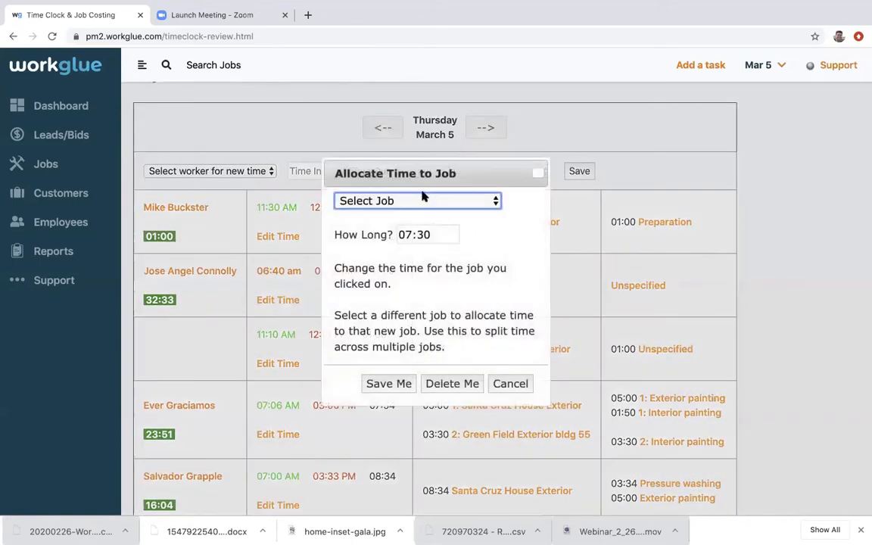
left_click(423, 199)
left_click(415, 229)
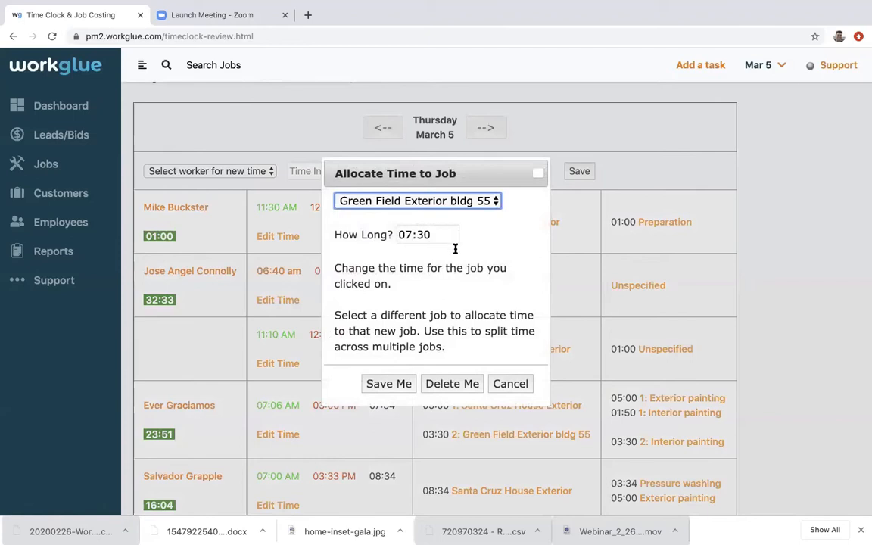
left_click(396, 383)
- Assign the Preparation cost code to the 07:30 on Green Field Exterior bldg 55
left_click(659, 286)
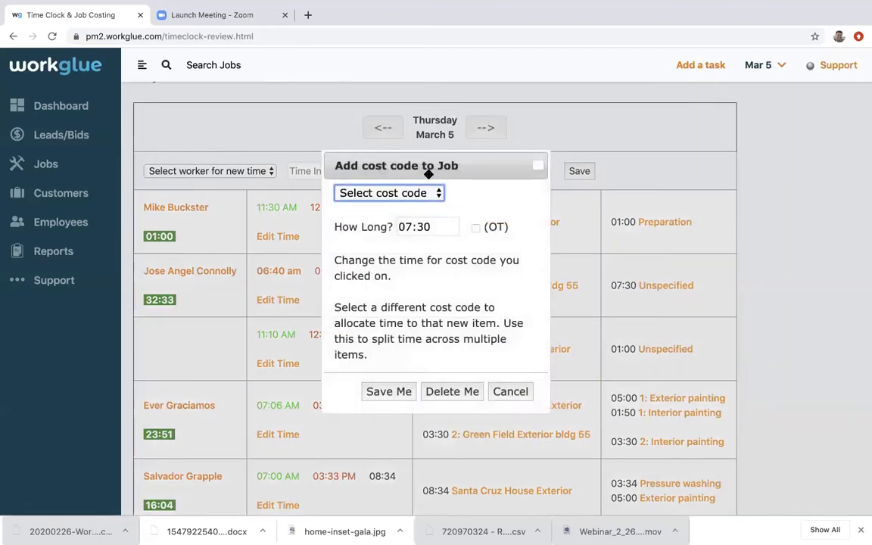
left_click(390, 193)
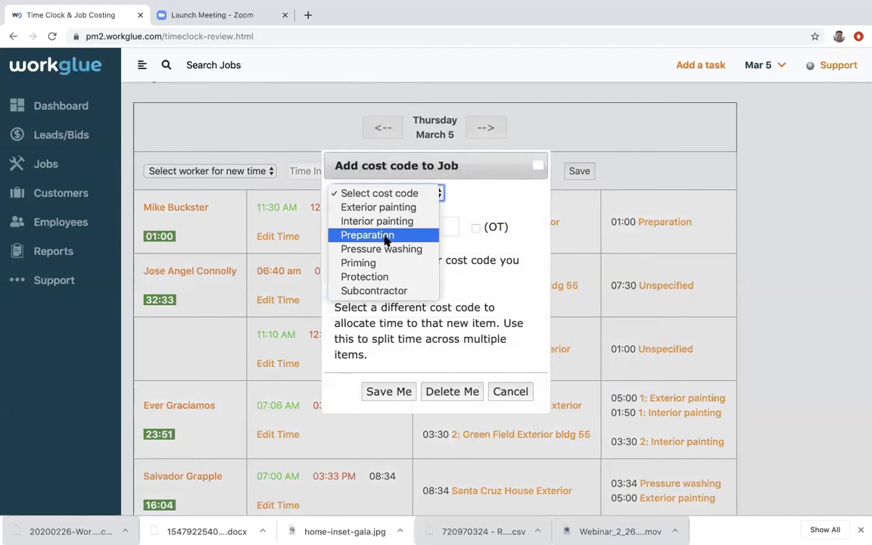
left_click(386, 236)
left_click(388, 395)
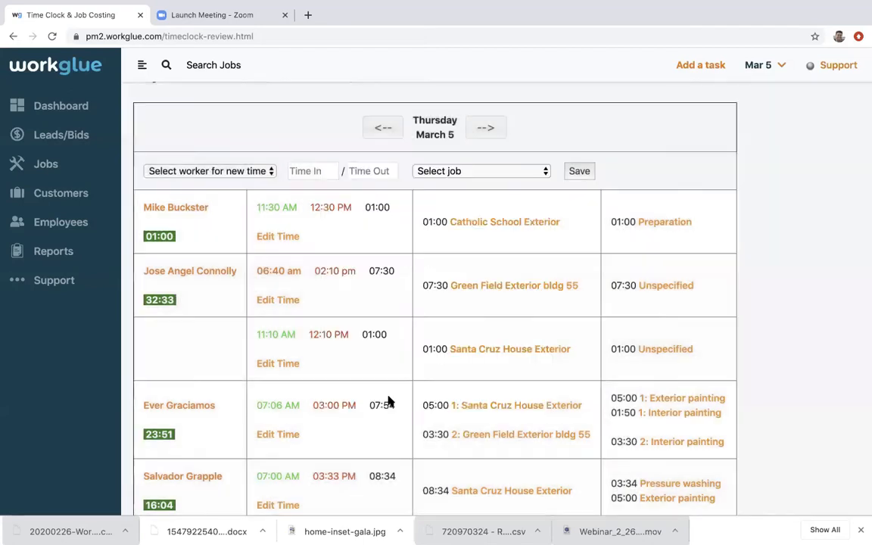
- Split the second worker's 06:40 am shift by allocating 05:00 to the Santa Cruz House Exterior job
left_click(551, 286)
left_click(473, 201)
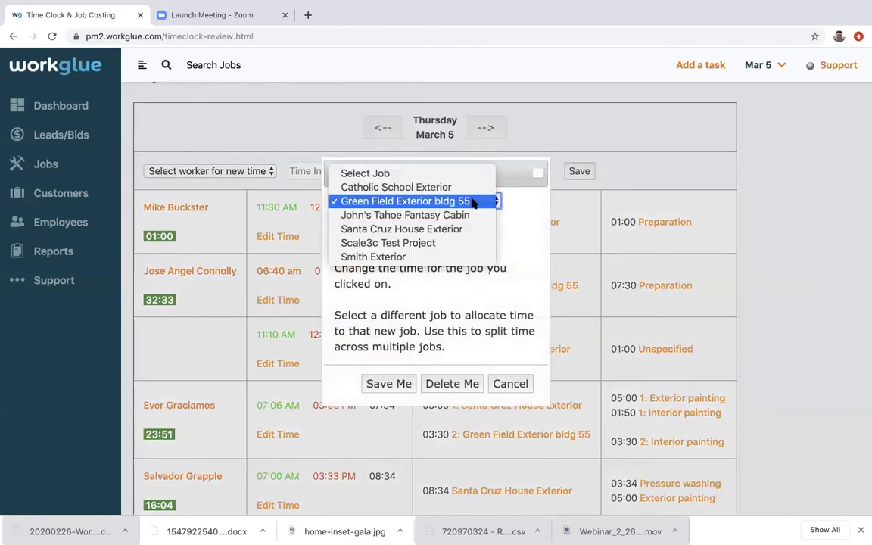
left_click(424, 215)
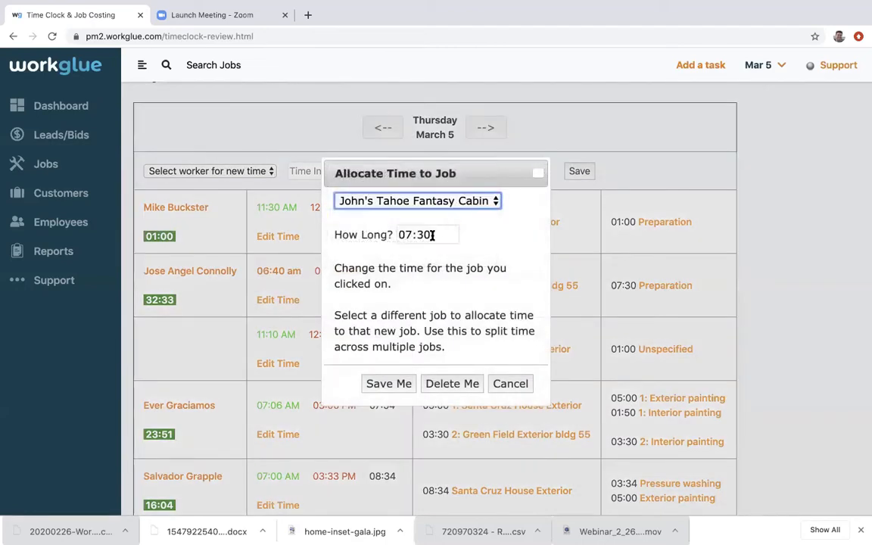
left_click(432, 235)
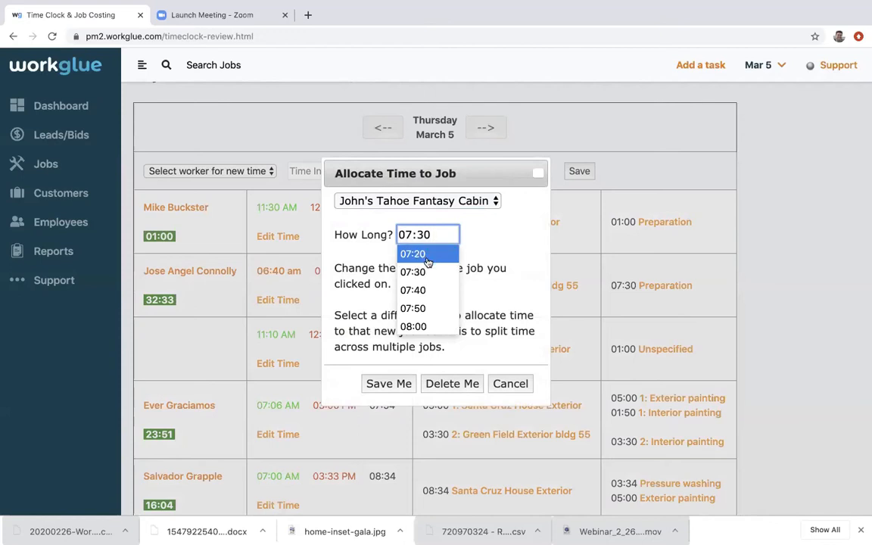
scroll(428, 261, "up", 2)
scroll(424, 277, "up", 5)
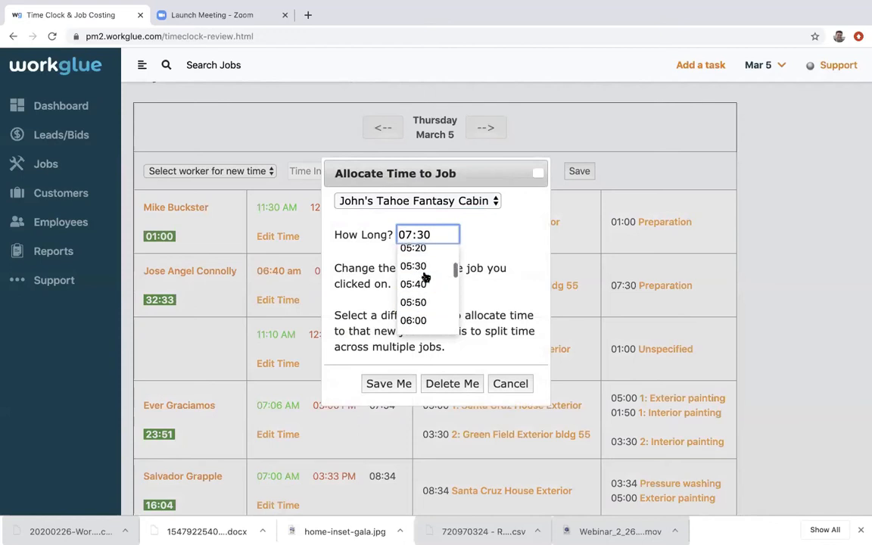
left_click(425, 277)
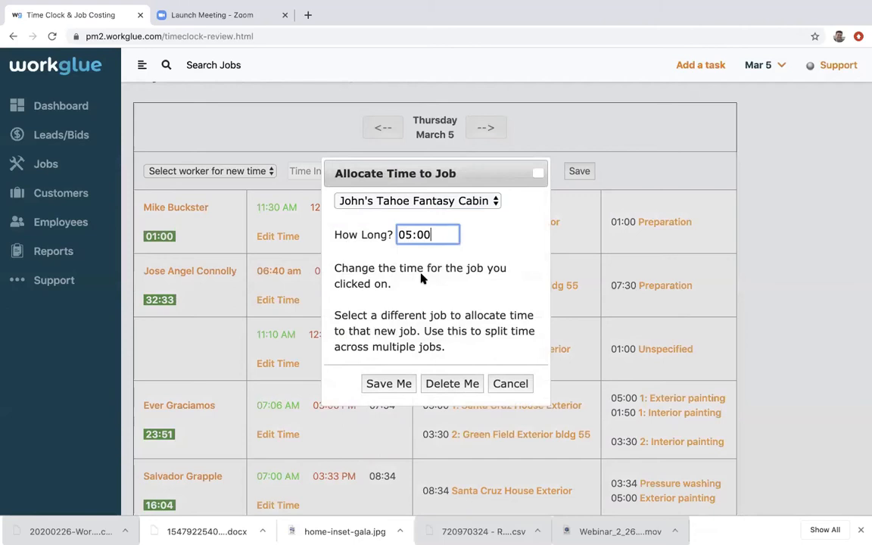
left_click(432, 200)
left_click(420, 217)
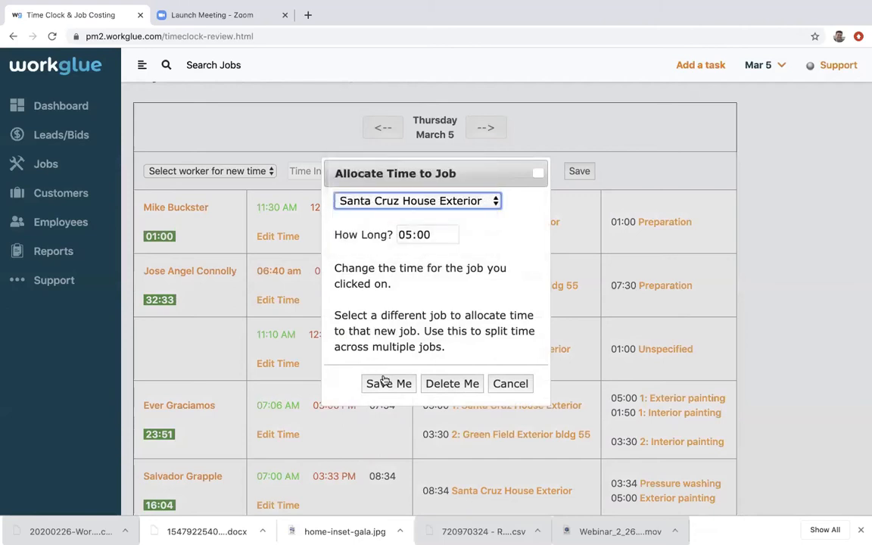
left_click(385, 383)
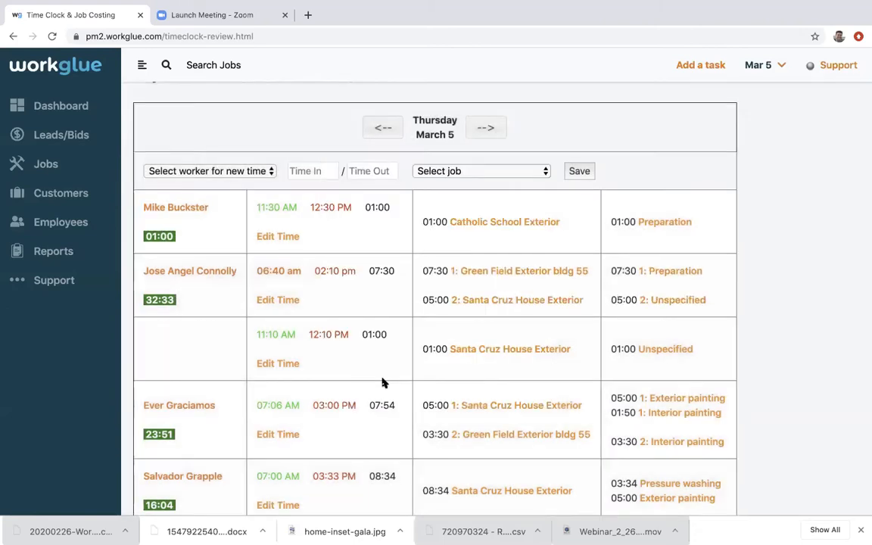
- Set the Green Field Exterior bldg 55 allocation of the 06:40 am shift to 05:00
left_click(498, 274)
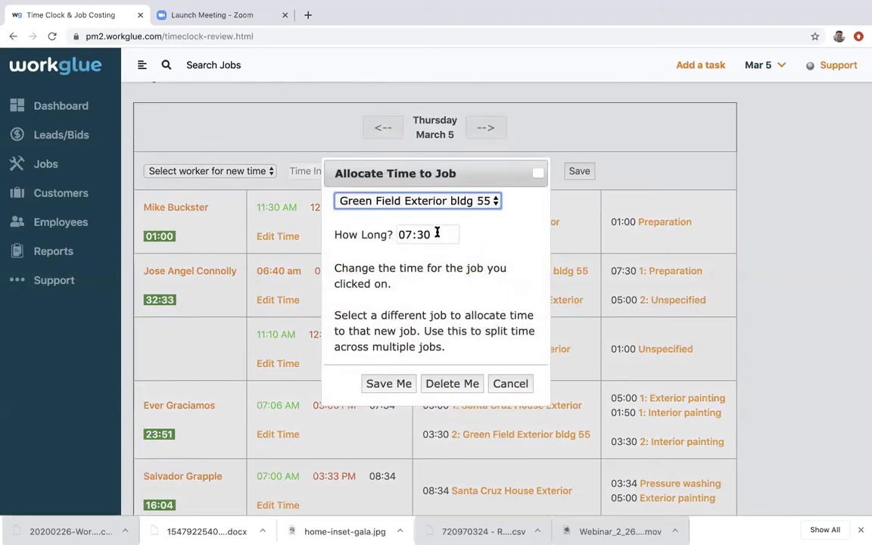
left_click(539, 174)
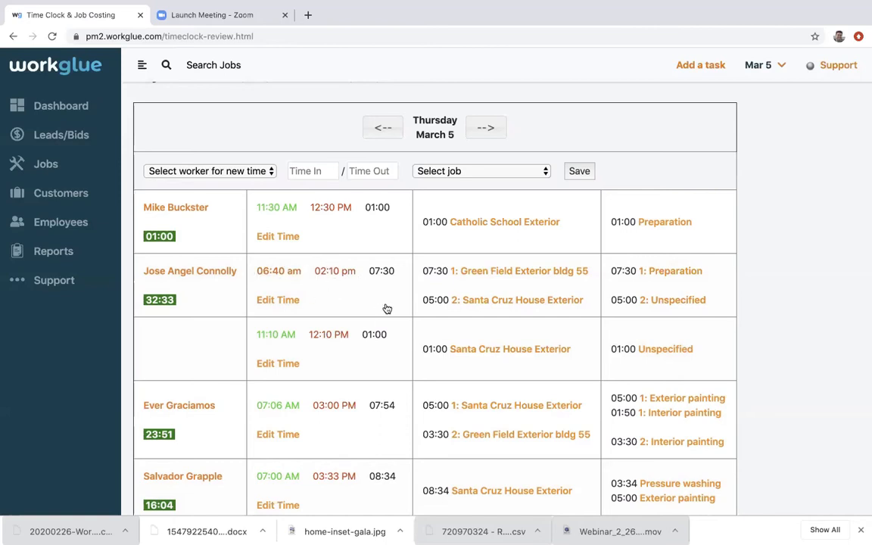
left_click(480, 278)
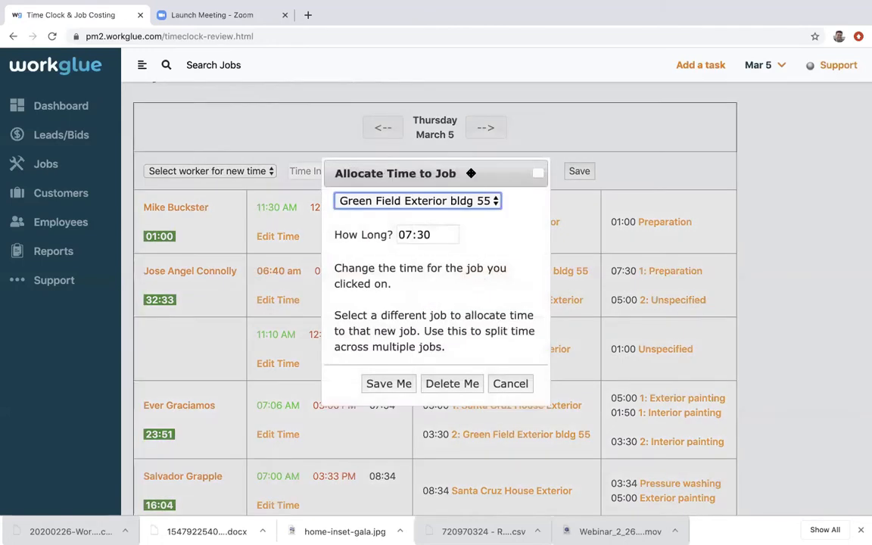
left_click(423, 236)
scroll(424, 282, "up", 3)
scroll(424, 282, "up", 5)
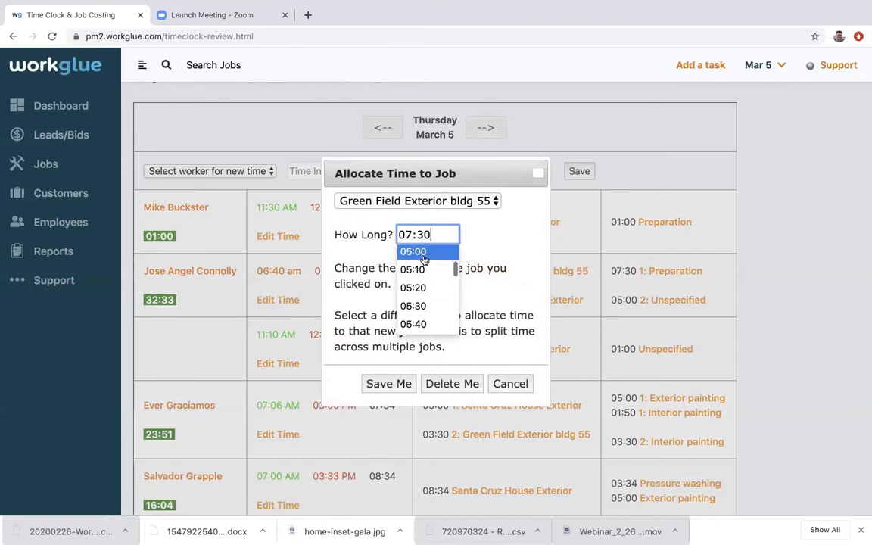
left_click(424, 260)
left_click(387, 383)
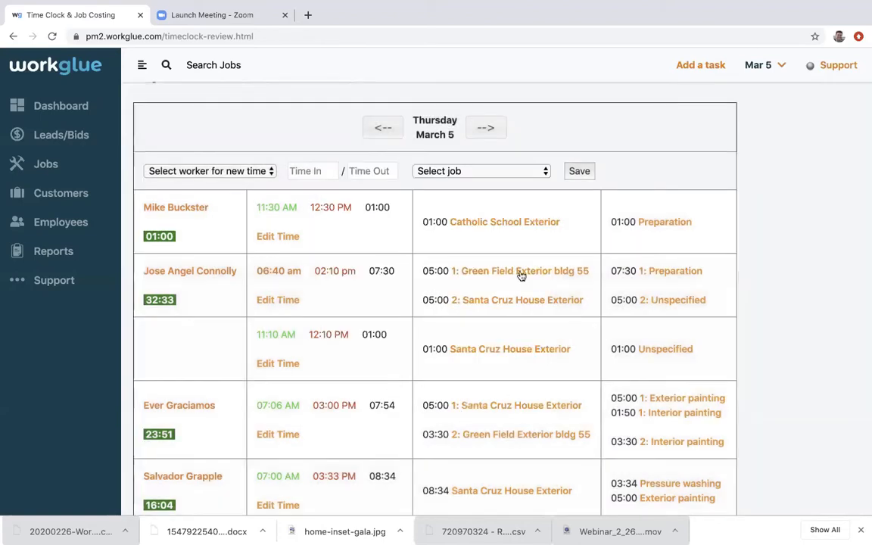
left_click(521, 276)
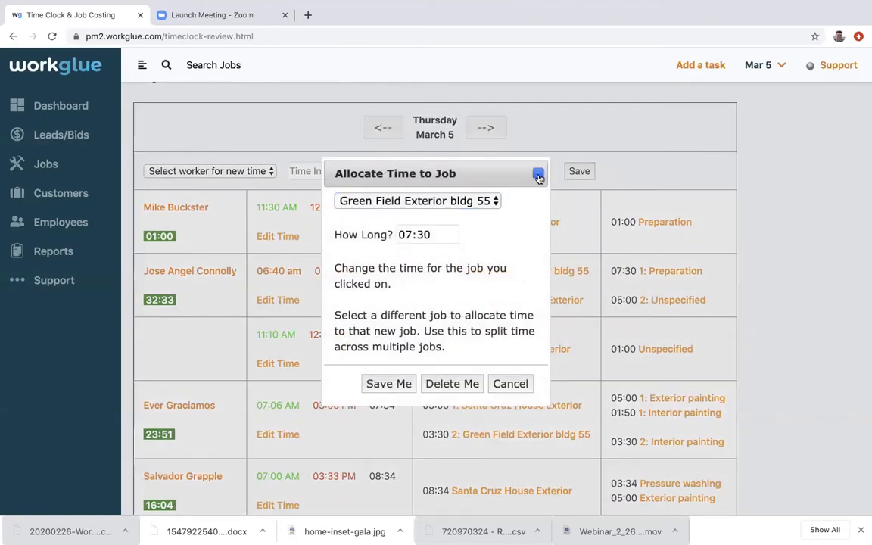
left_click(539, 176)
- Add a Priming cost code with 04:30 to the Green Field Exterior bldg 55 time of the 06:40 am shift
left_click(679, 273)
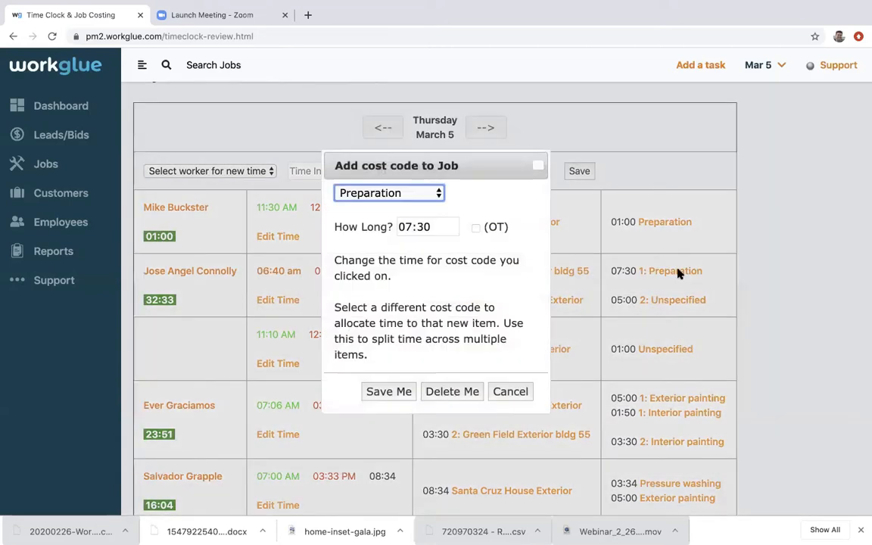
left_click(403, 194)
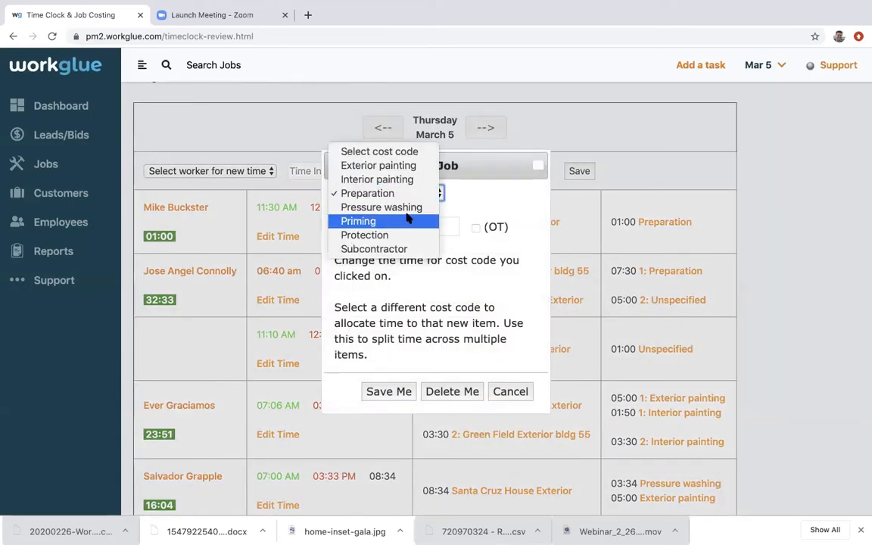
left_click(406, 220)
left_click(409, 227)
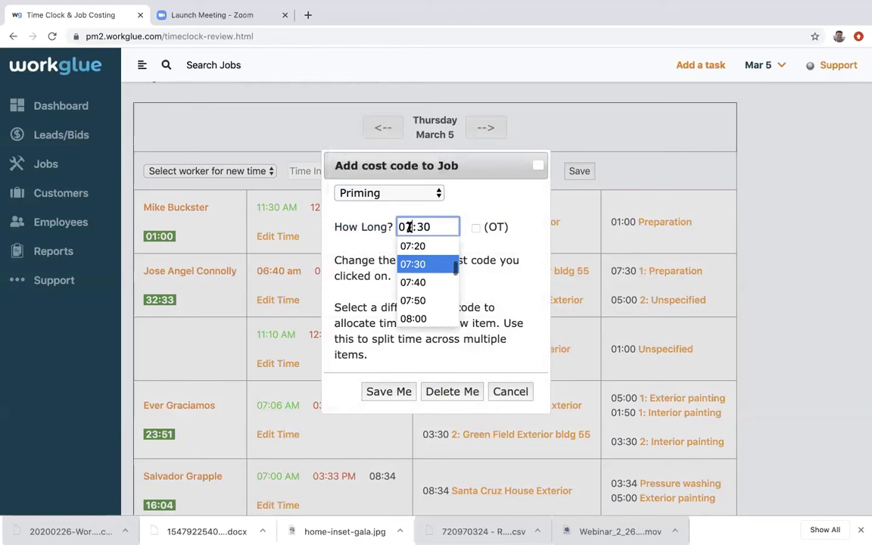
scroll(419, 266, "up", 5)
left_click(419, 266)
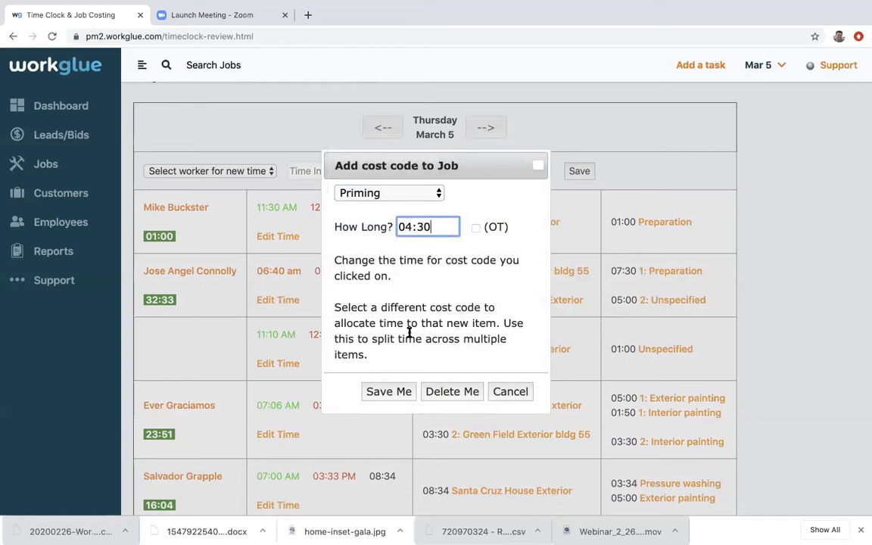
left_click(389, 391)
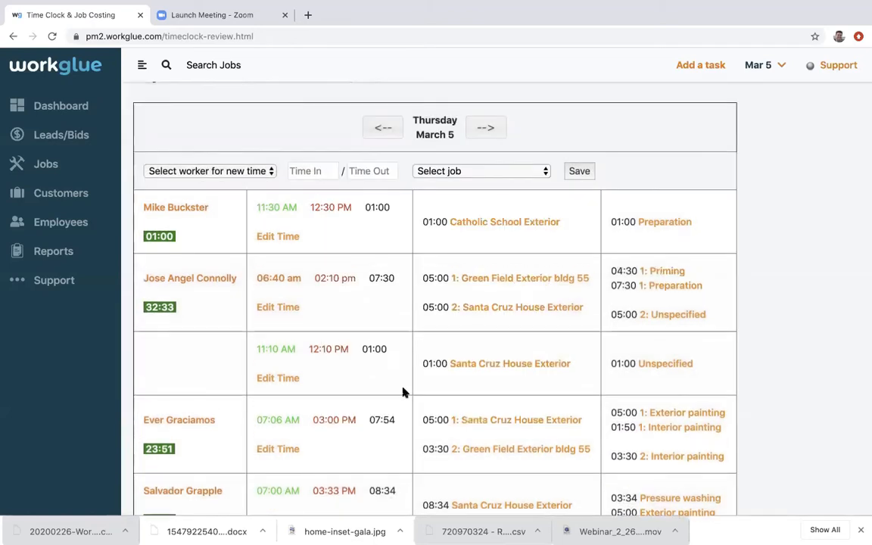
- Assign the Interior painting cost code to the unspecified 05:00 on Santa Cruz House Exterior
left_click(667, 314)
left_click(403, 199)
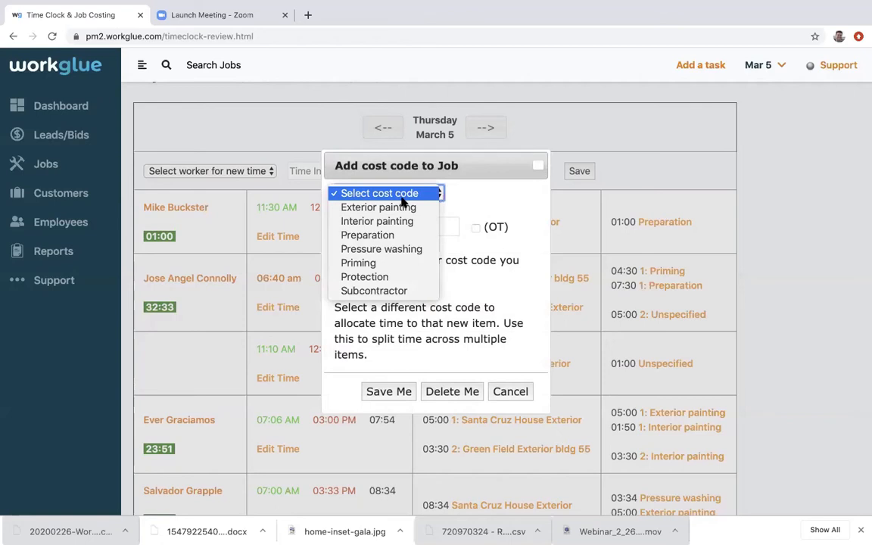
left_click(391, 221)
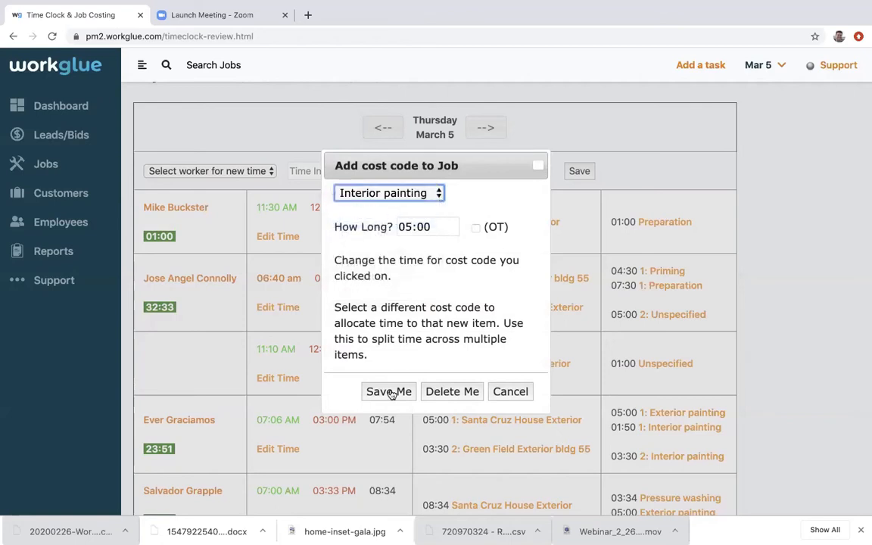
left_click(389, 391)
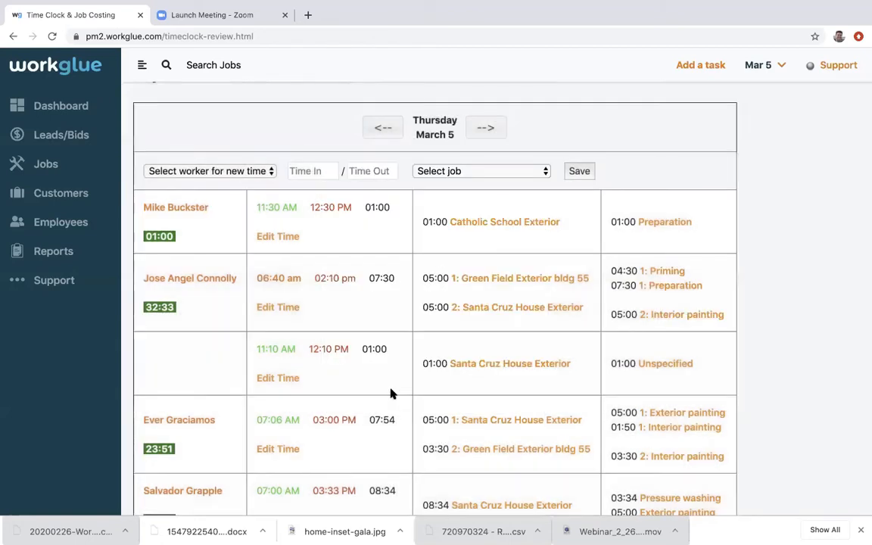
- Check the split 06:40 am shift and reload the time clock review page for Thursday March 5
scroll(512, 345, "down", 4)
scroll(512, 344, "up", 3)
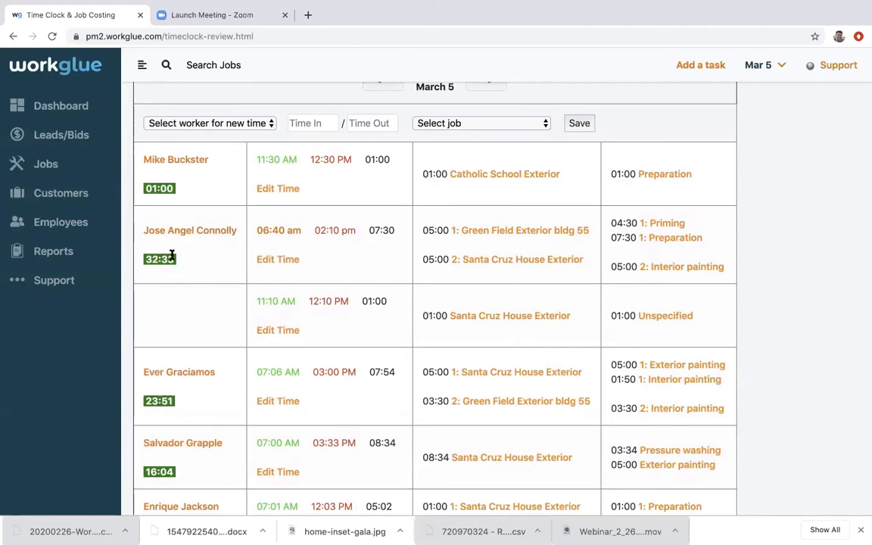
scroll(171, 255, "up", 3)
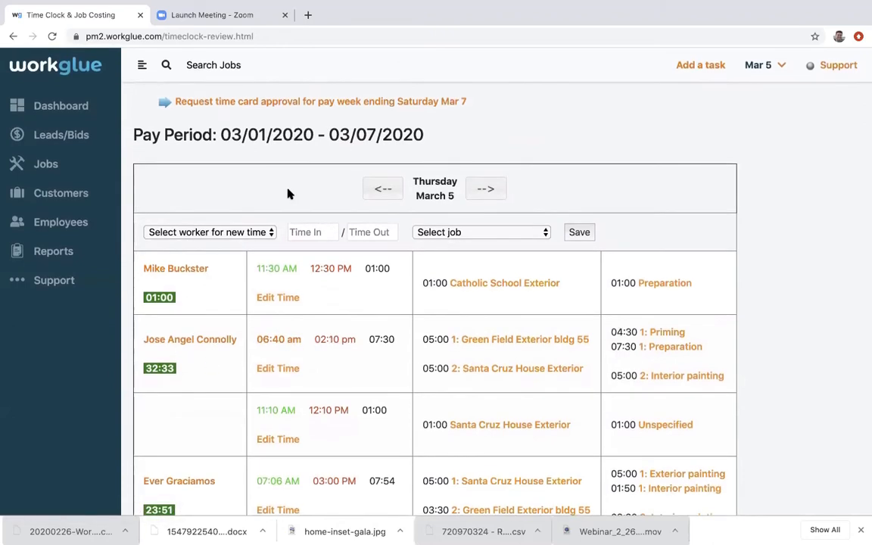
left_click(283, 35)
key("Return")
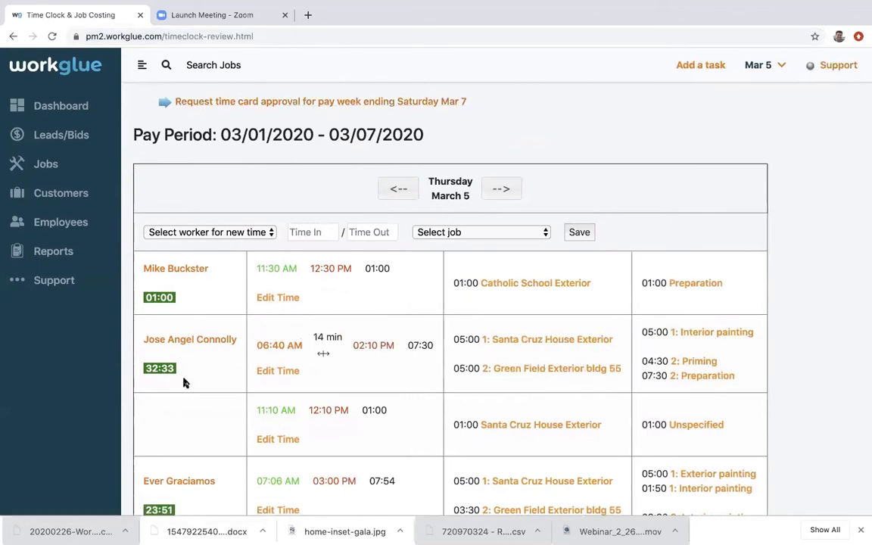
- Review the job and cost code allocations of all workers listed for Thursday March 5
scroll(190, 396, "down", 5)
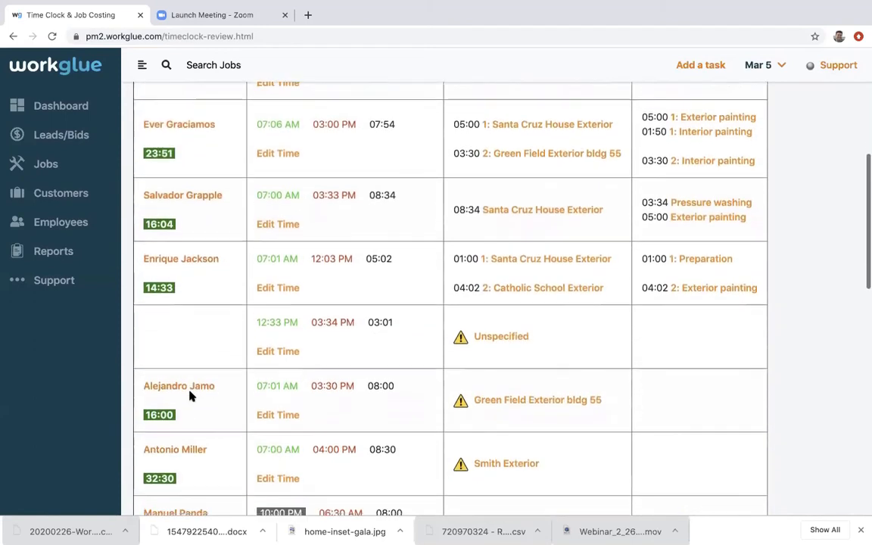
scroll(191, 395, "up", 5)
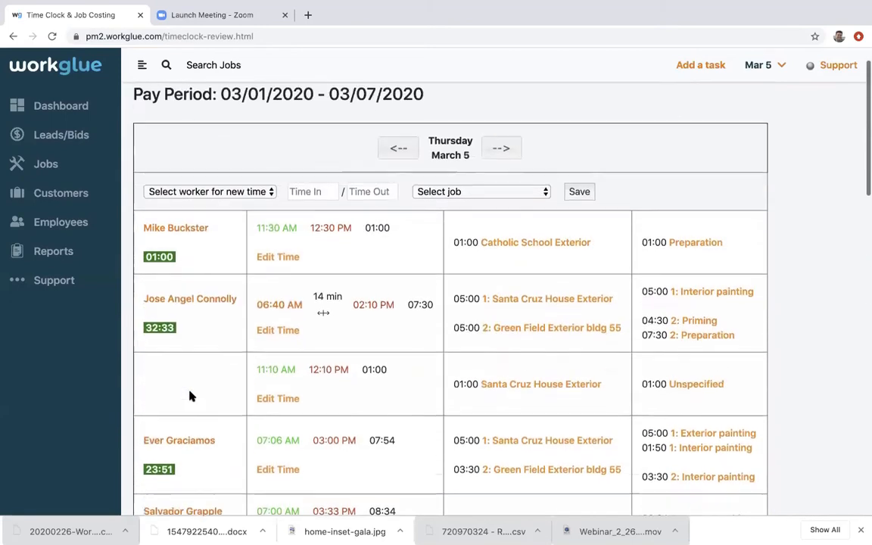
scroll(190, 396, "up", 1)
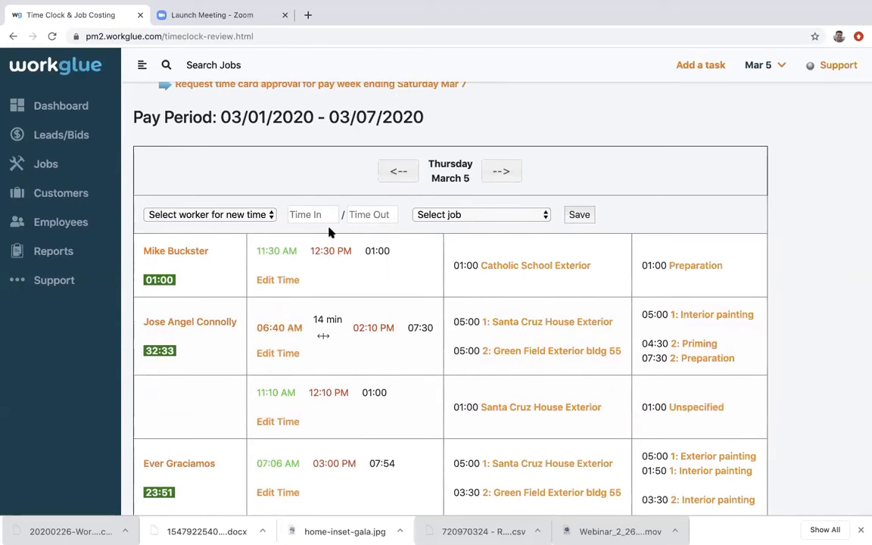
scroll(329, 233, "down", 6)
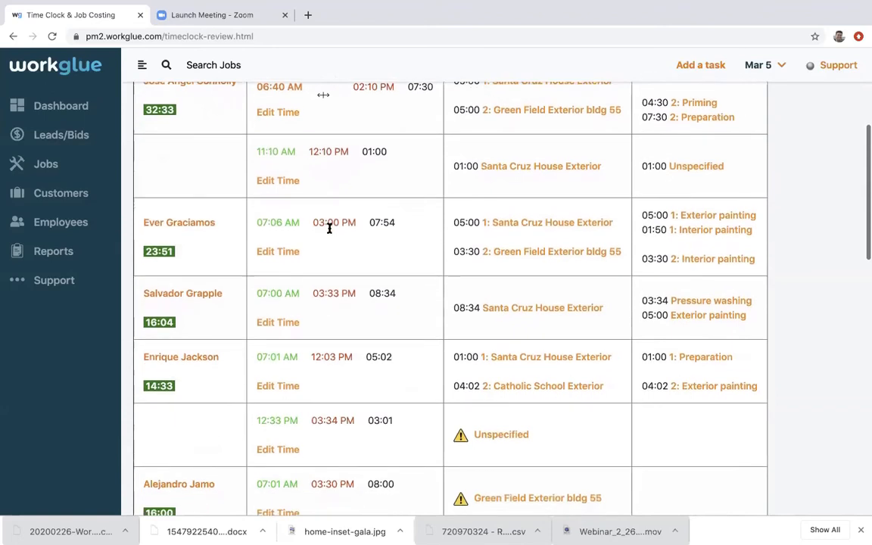
scroll(329, 229, "down", 3)
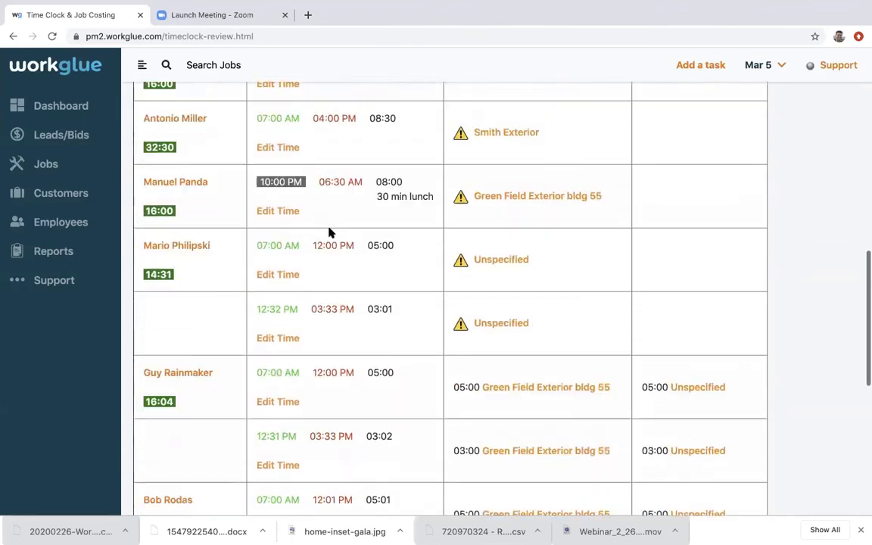
scroll(329, 231, "down", 3)
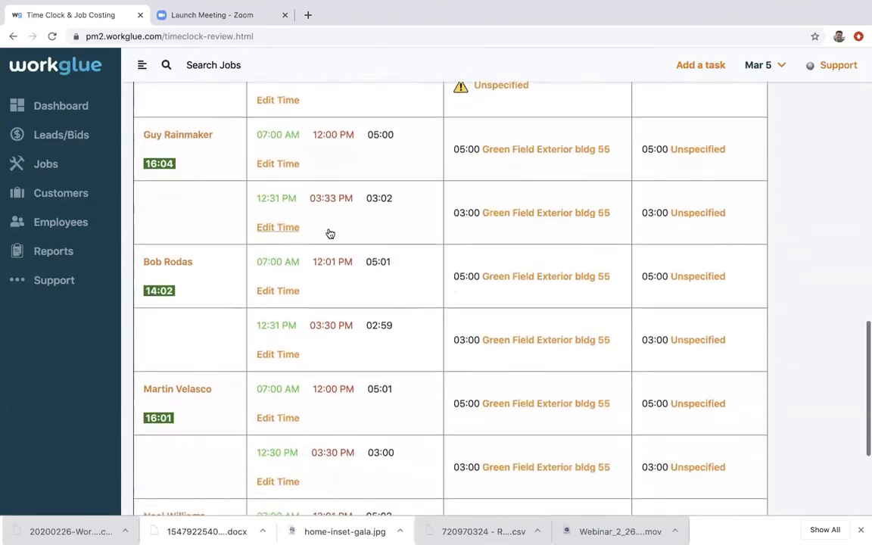
left_click(329, 231)
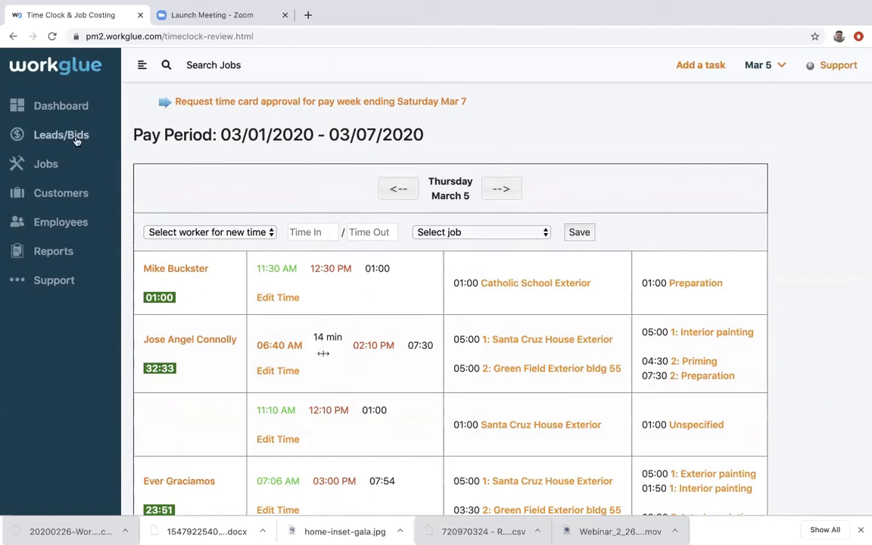
- Search the jobs for "catholi" and open the Catholic School Exterior job
left_click(205, 65)
type("ca")
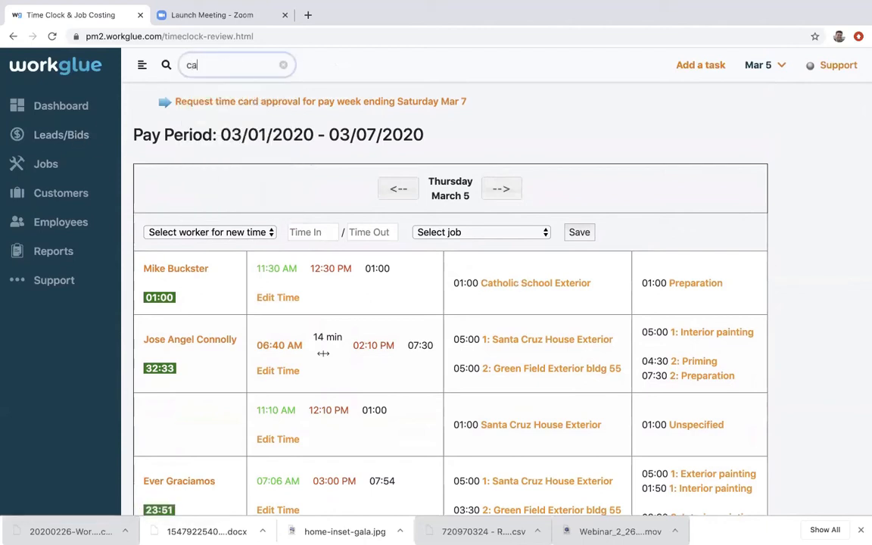
type("tholi")
key("Return")
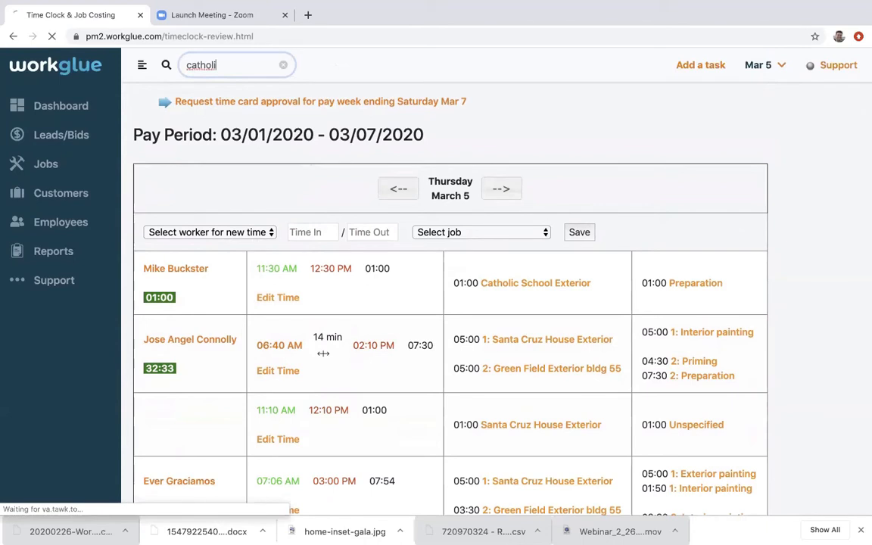
left_click(324, 207)
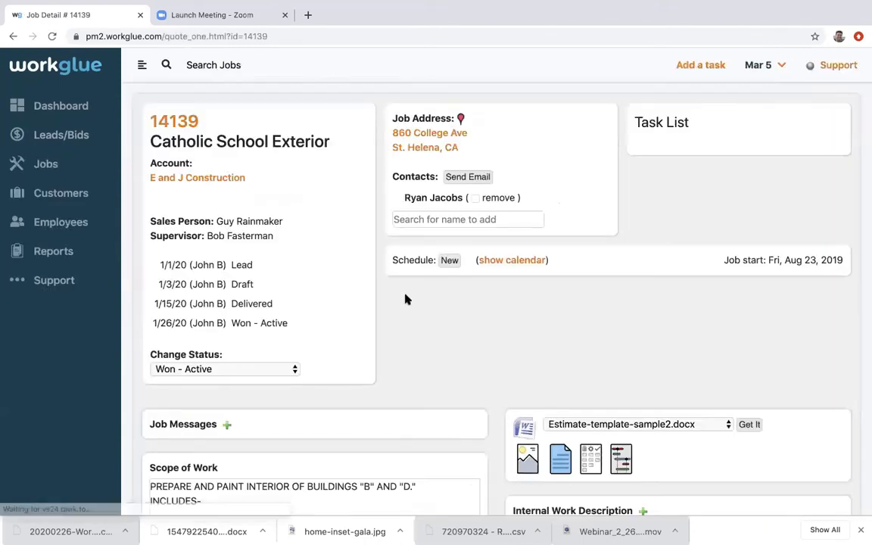
- Open the hours-to-date report of the Catholic School Exterior job, detailed by date and employee
scroll(393, 249, "down", 10)
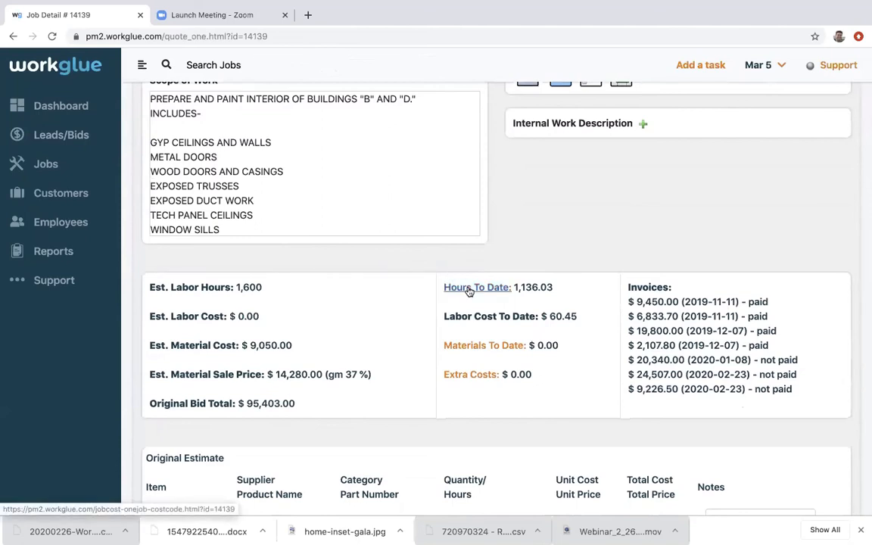
left_click(469, 289)
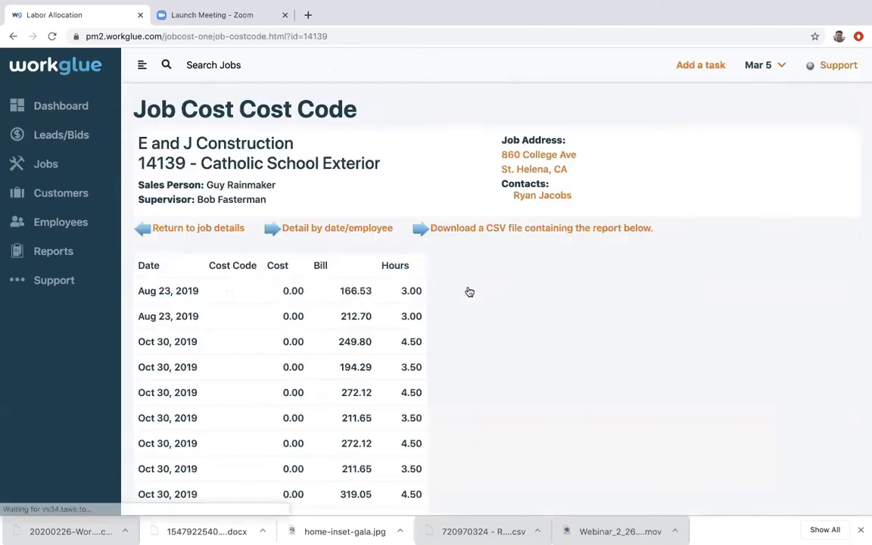
left_click(356, 234)
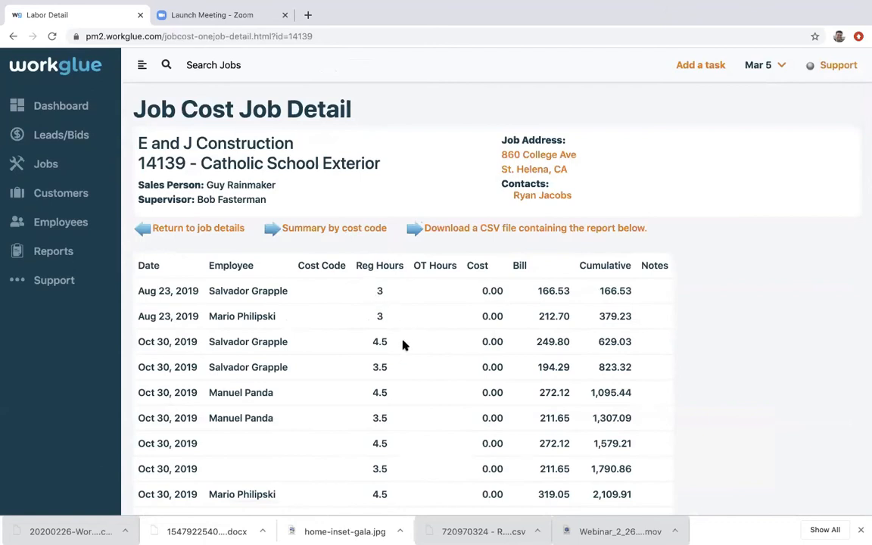
- Examine the dates, employees, regular hours and cumulative billing in the Catholic School Exterior labor detail report
scroll(403, 345, "down", 6)
scroll(402, 345, "down", 1)
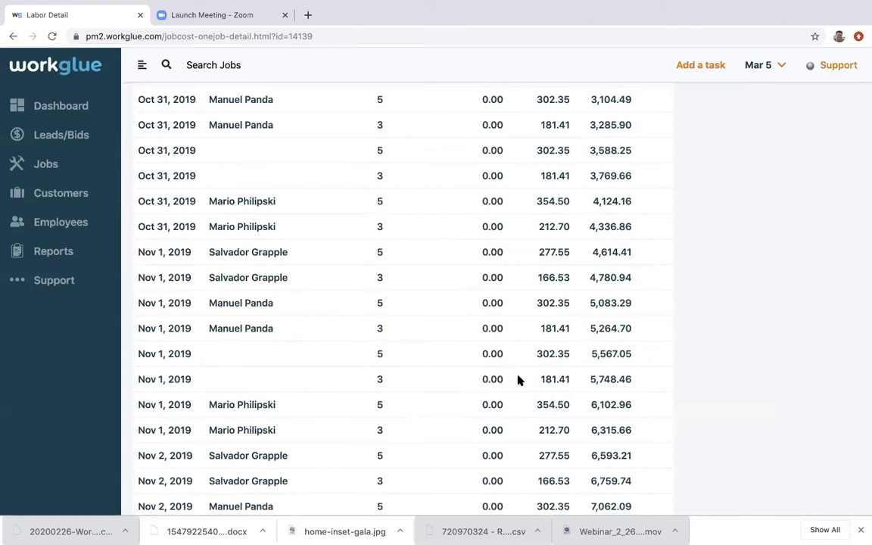
scroll(561, 391, "down", 2)
scroll(562, 286, "down", 3)
scroll(563, 286, "down", 15)
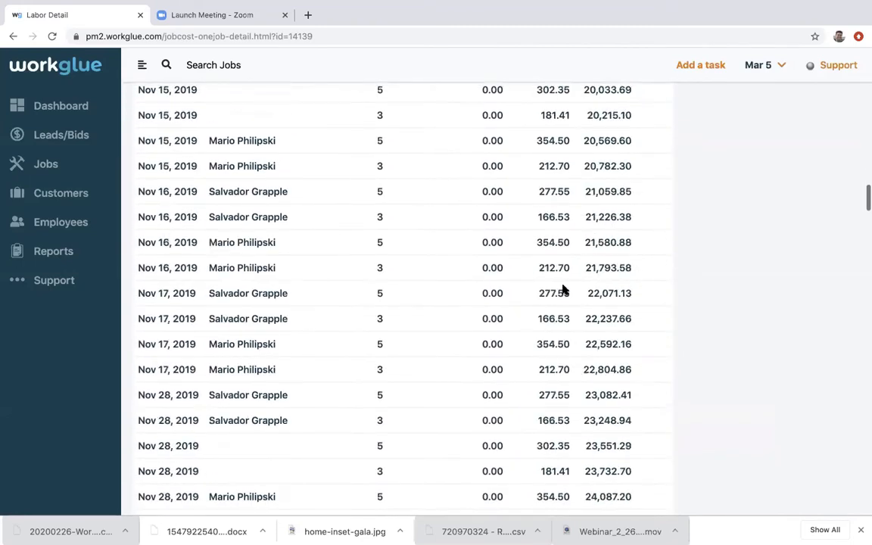
scroll(563, 289, "down", 8)
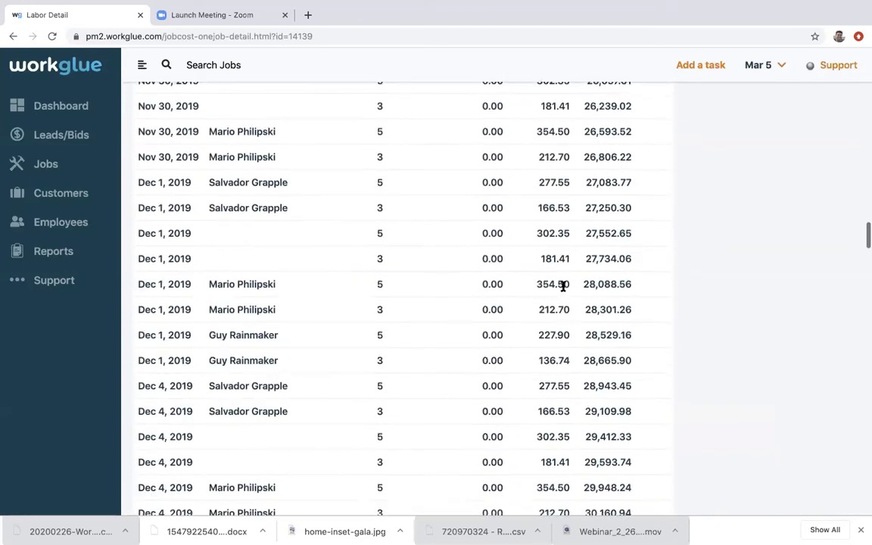
scroll(563, 286, "down", 3)
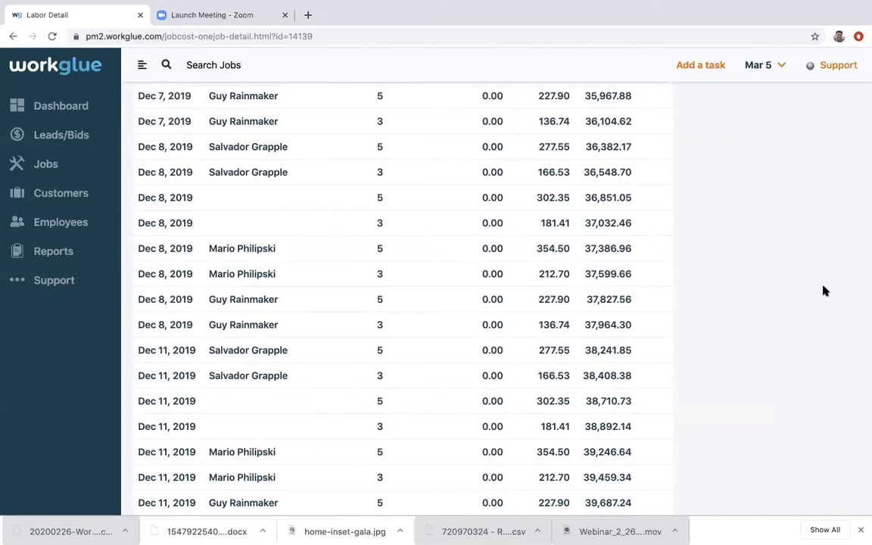
scroll(841, 268, "up", 20)
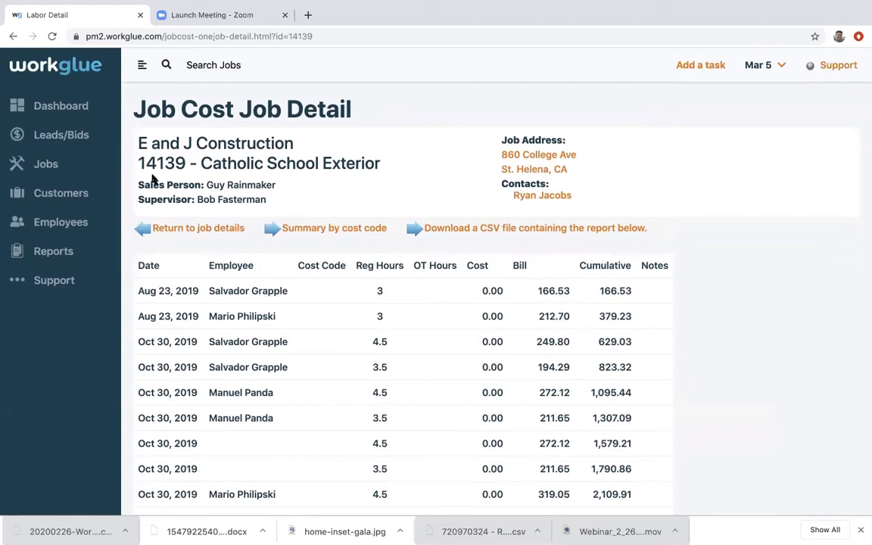
- Open the second time clock worker's record from the worker list and check the pay and billing rates
left_click(79, 224)
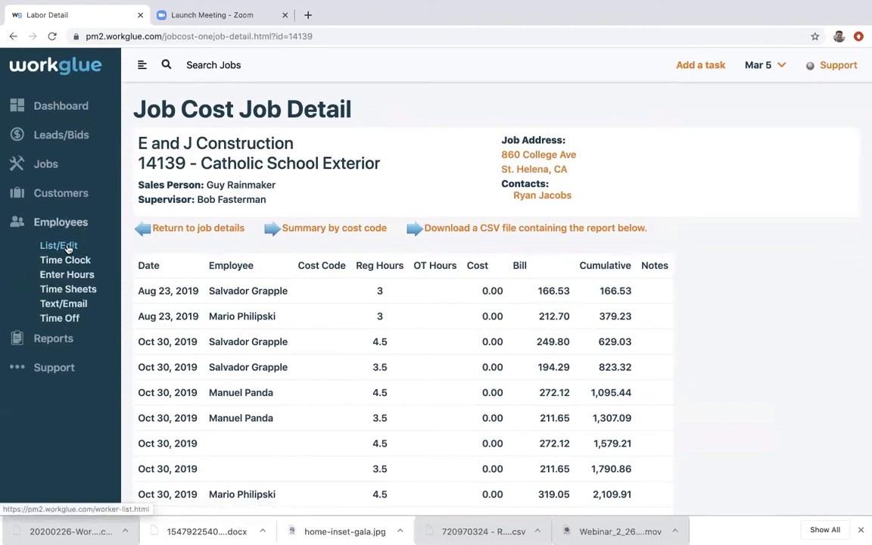
left_click(68, 247)
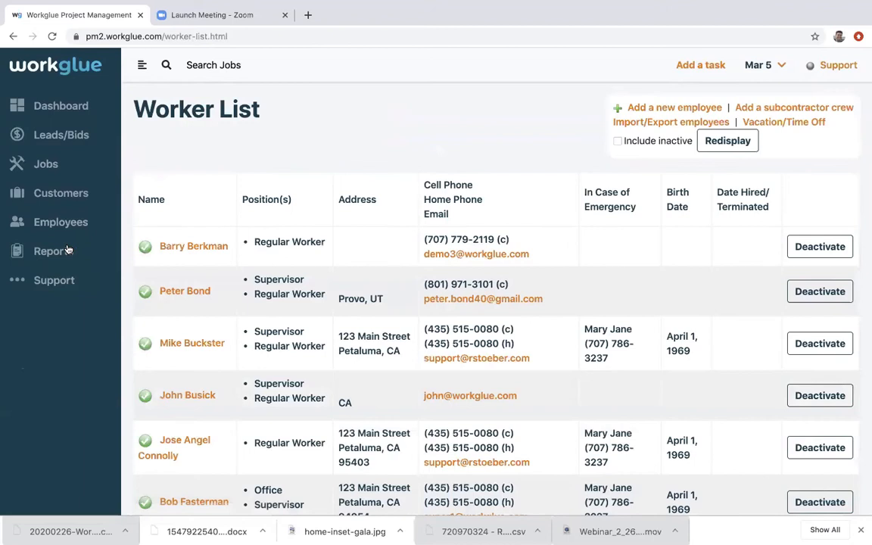
left_click(179, 441)
scroll(263, 323, "down", 3)
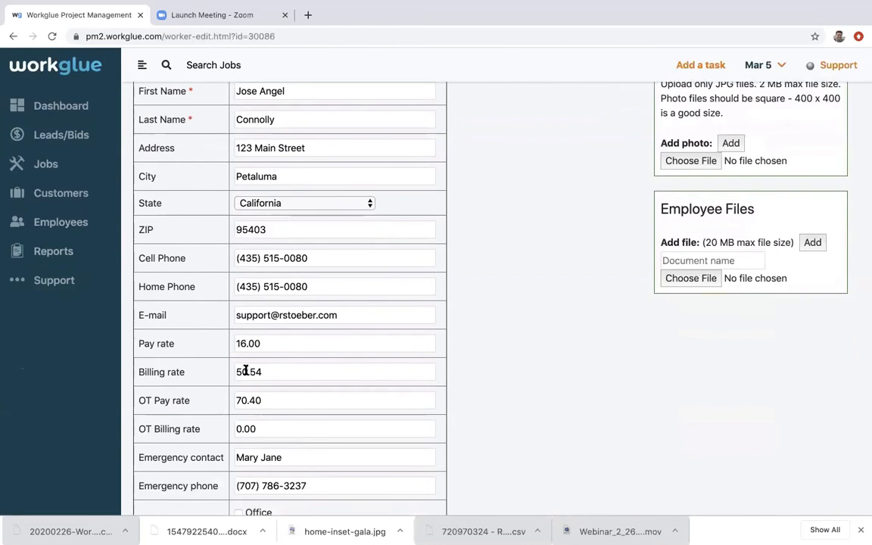
scroll(199, 362, "up", 3)
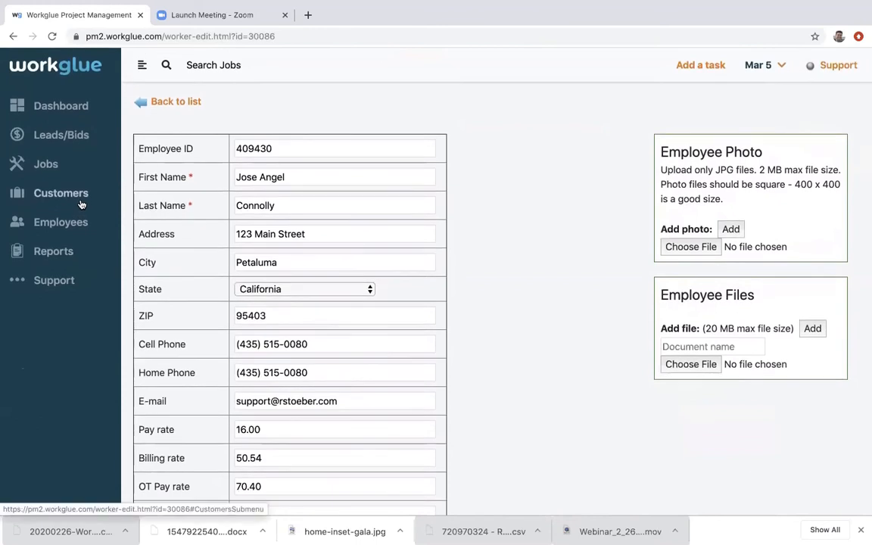
- Start a manual hours entry for Thursday March 5 with the job Green Field Exterior bldg 55 and a worker selected
left_click(64, 222)
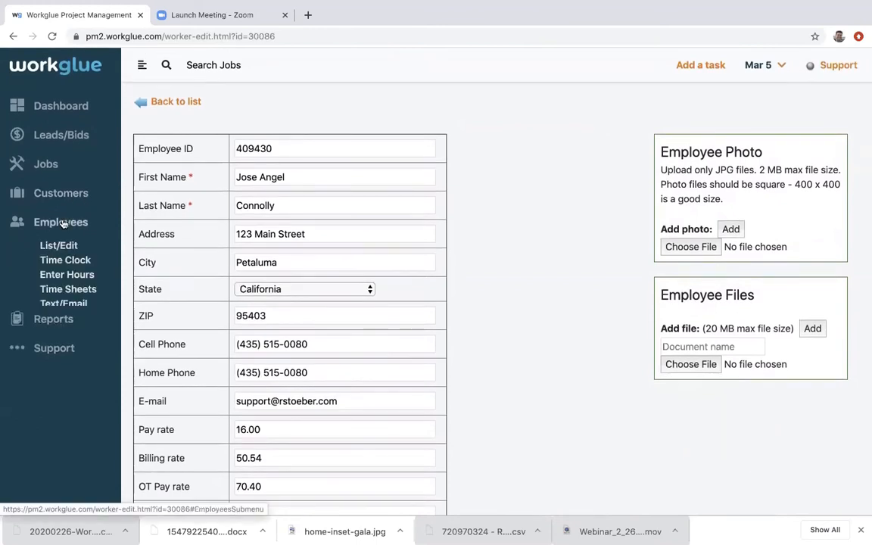
left_click(57, 277)
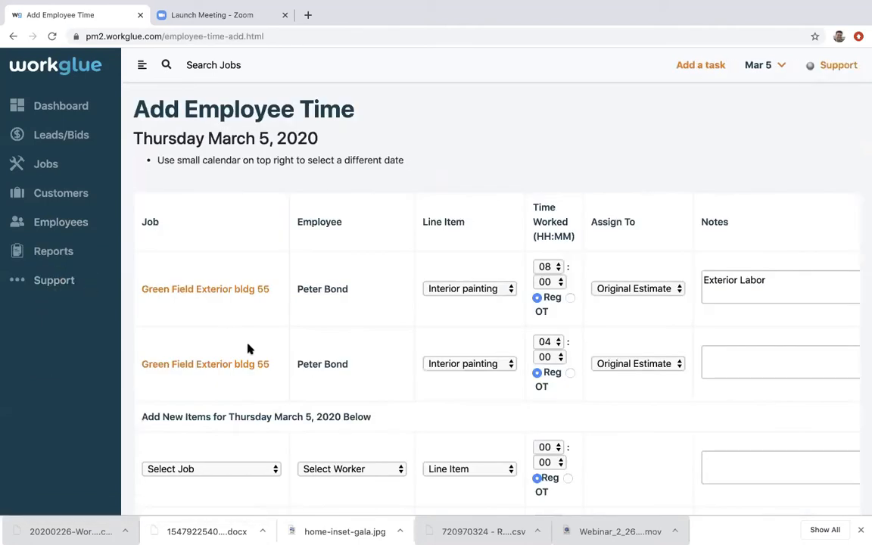
scroll(249, 348, "down", 3)
left_click(231, 214)
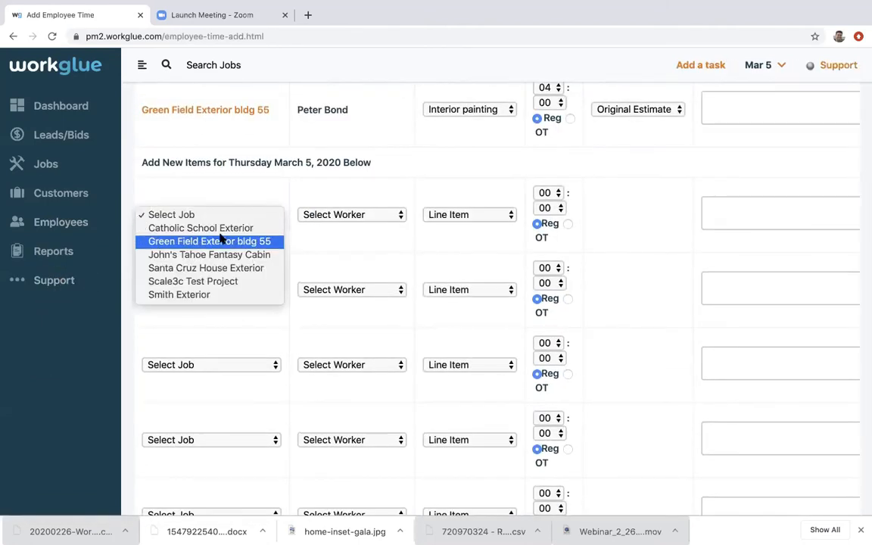
key("Escape")
left_click(348, 215)
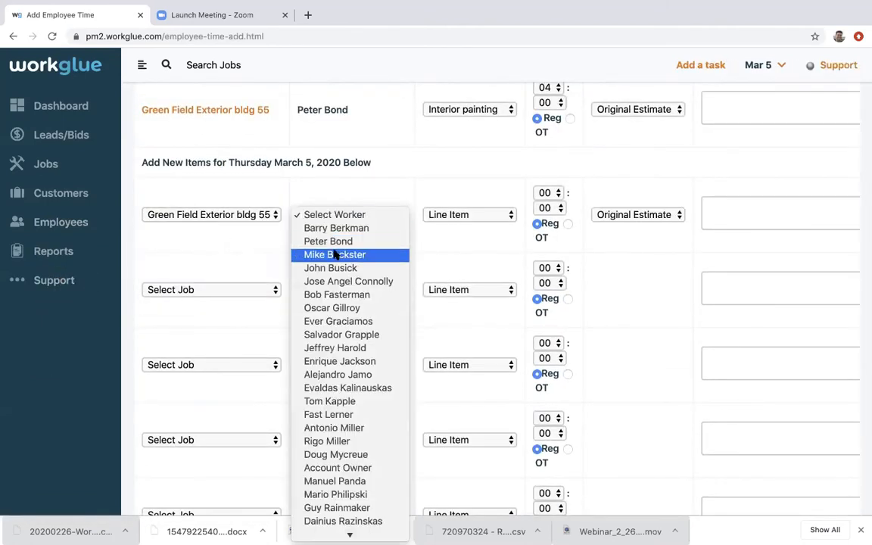
left_click(337, 308)
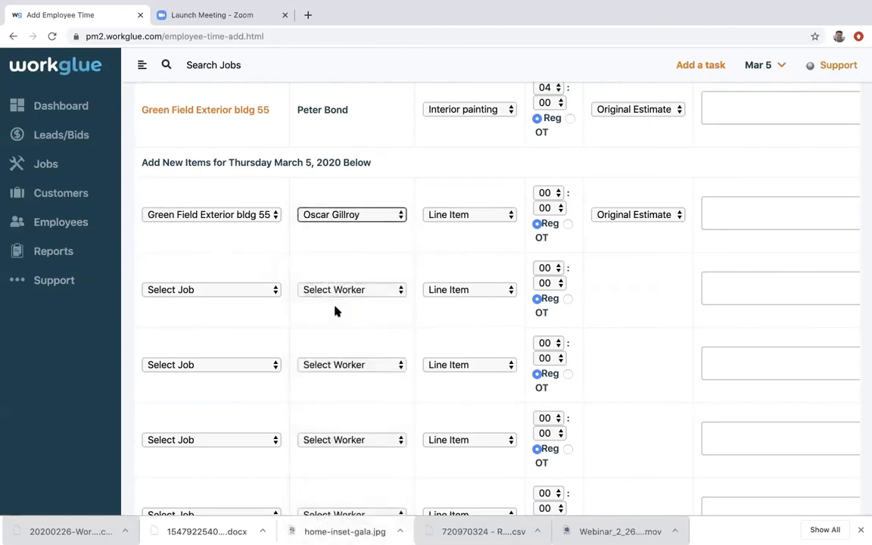
- Assign the Exterior painting line item to the new hours entry and set the time worked to 04:00
left_click(470, 218)
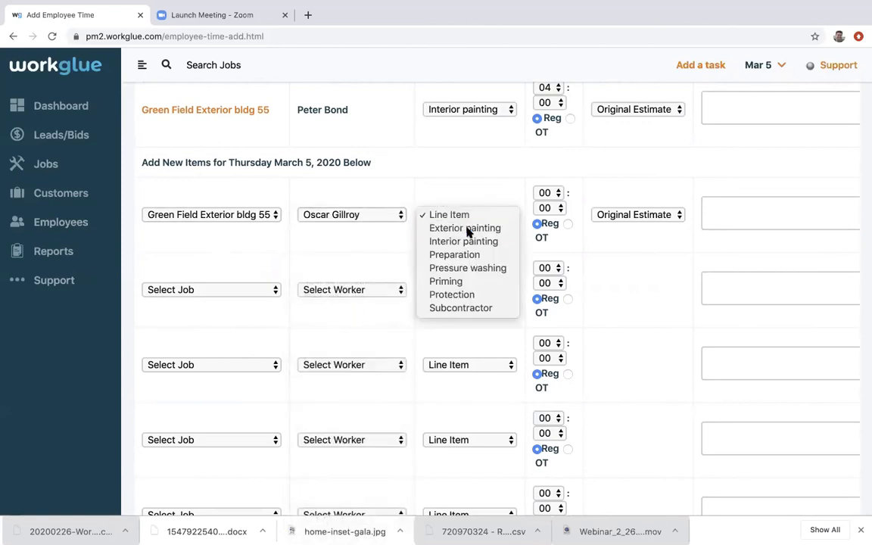
left_click(467, 230)
left_click(551, 196)
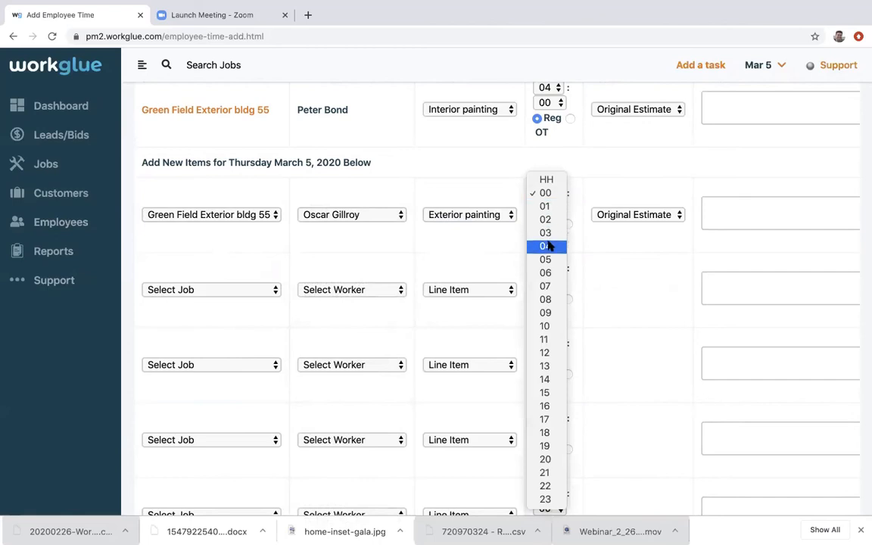
left_click(550, 245)
scroll(601, 257, "up", 1)
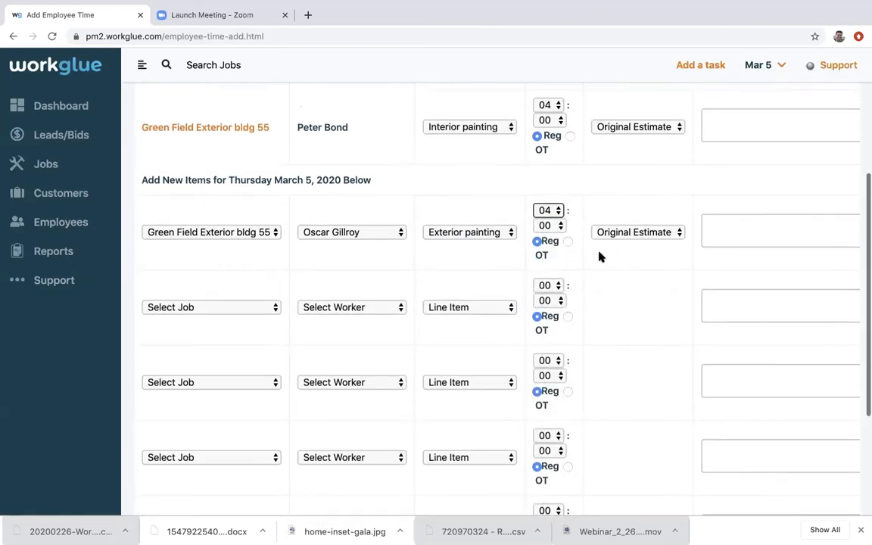
- Open the employee time sheets report for the week of 03/01/2020 to 03/07/2020
left_click(57, 223)
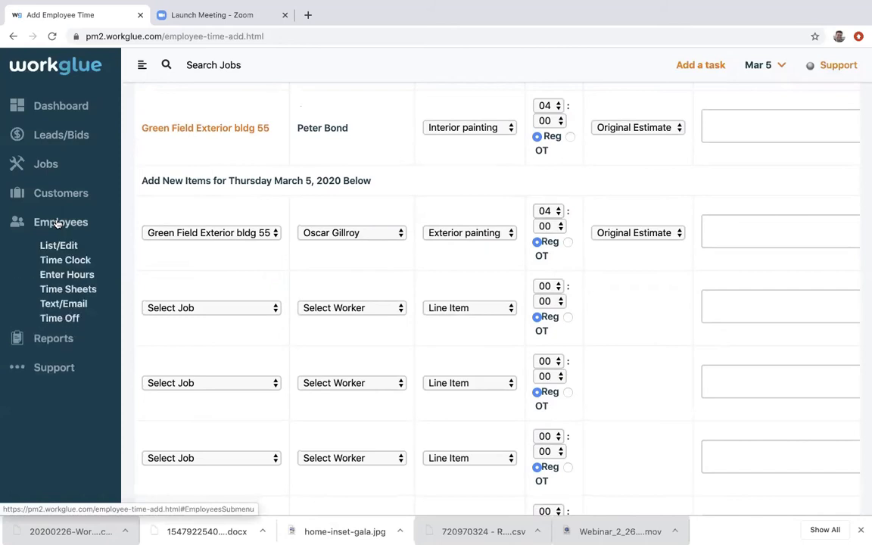
left_click(62, 289)
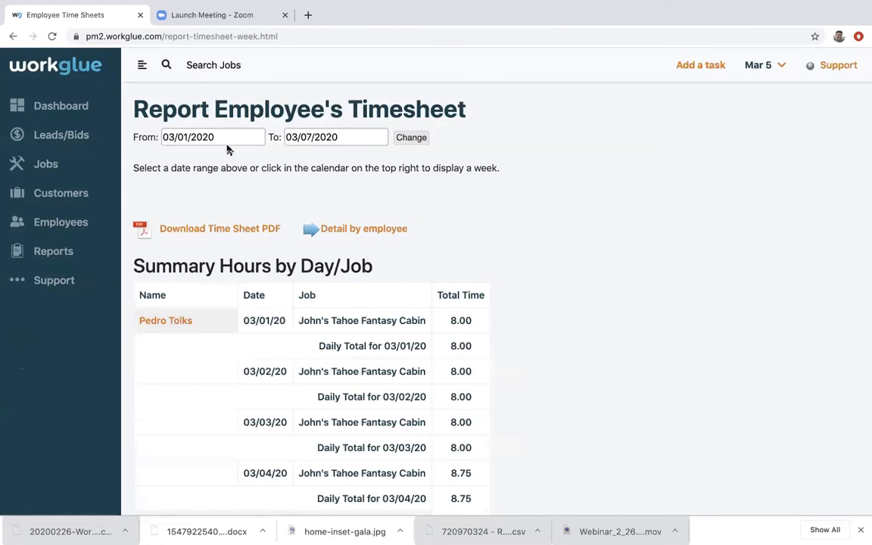
- Set the timesheet report's start date to 03/02/2020 and review the summary hours by day and job
left_click(219, 138)
left_click(199, 193)
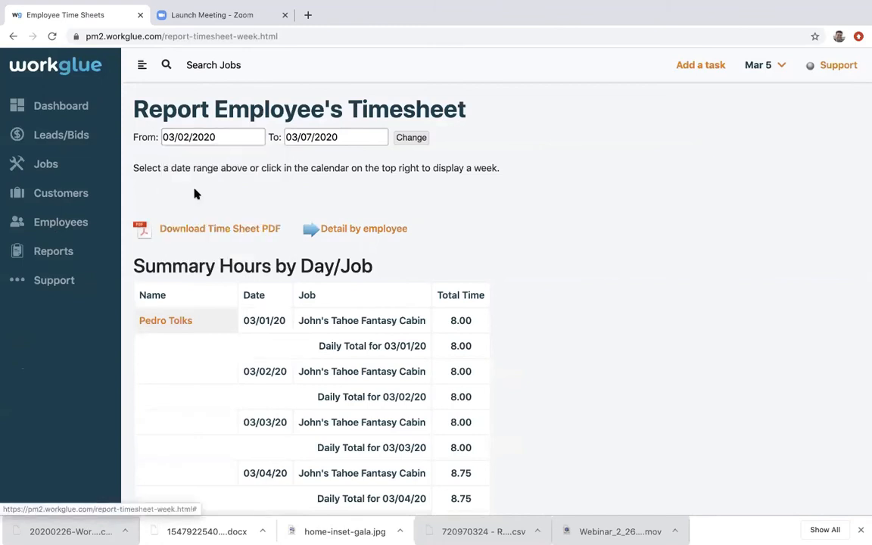
left_click(408, 139)
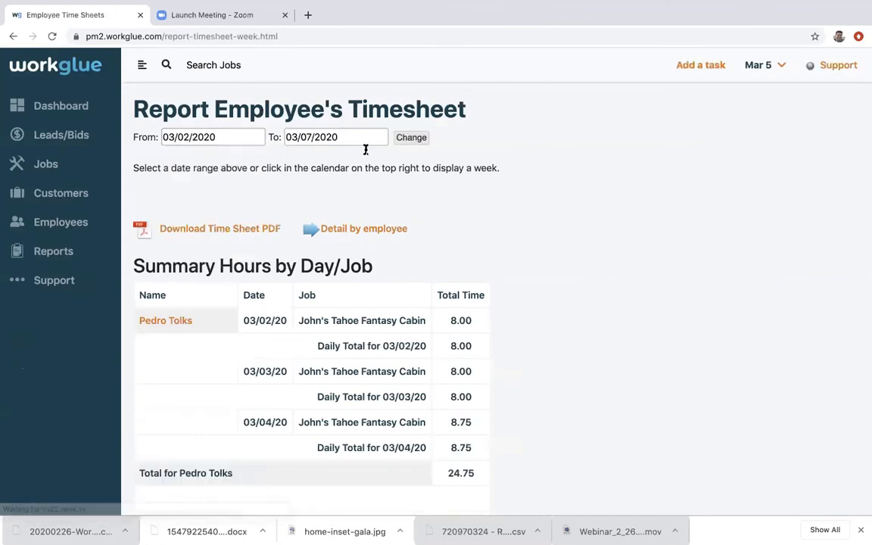
scroll(335, 338, "down", 3)
scroll(342, 356, "up", 3)
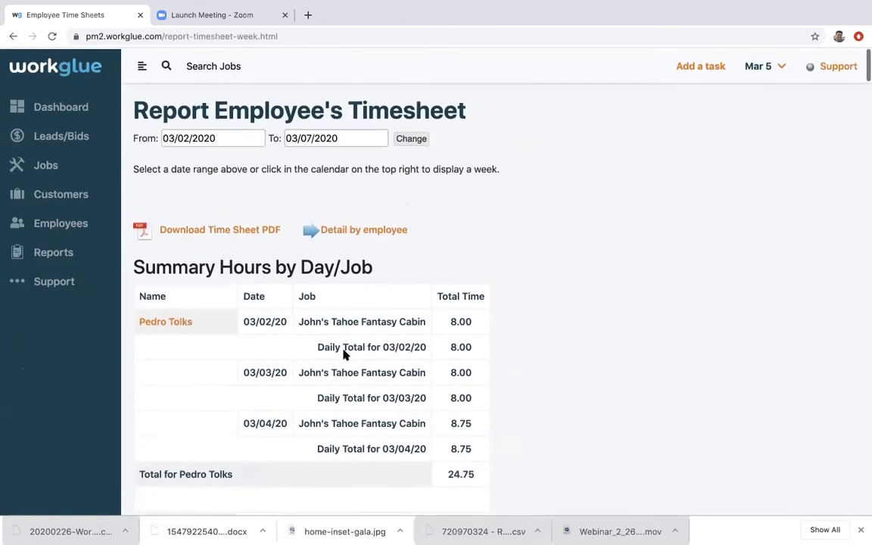
scroll(374, 319, "down", 6)
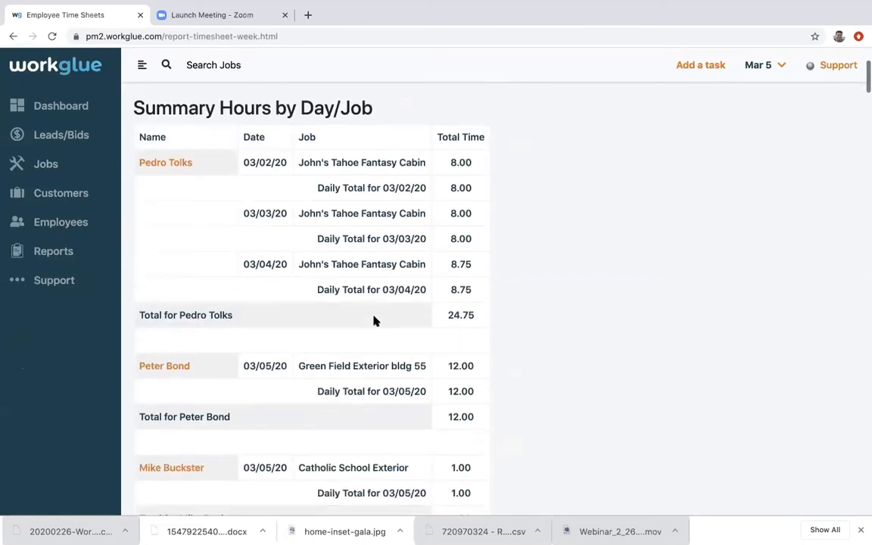
scroll(374, 318, "down", 10)
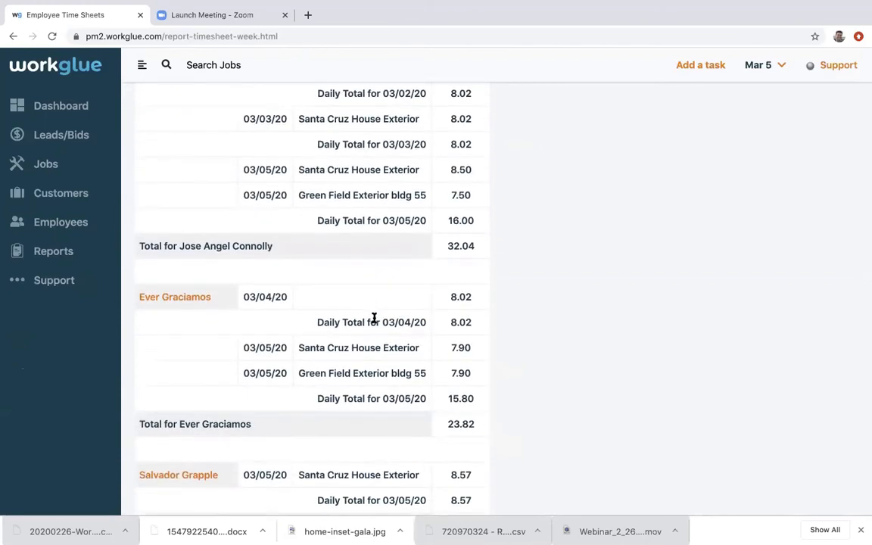
scroll(374, 318, "up", 15)
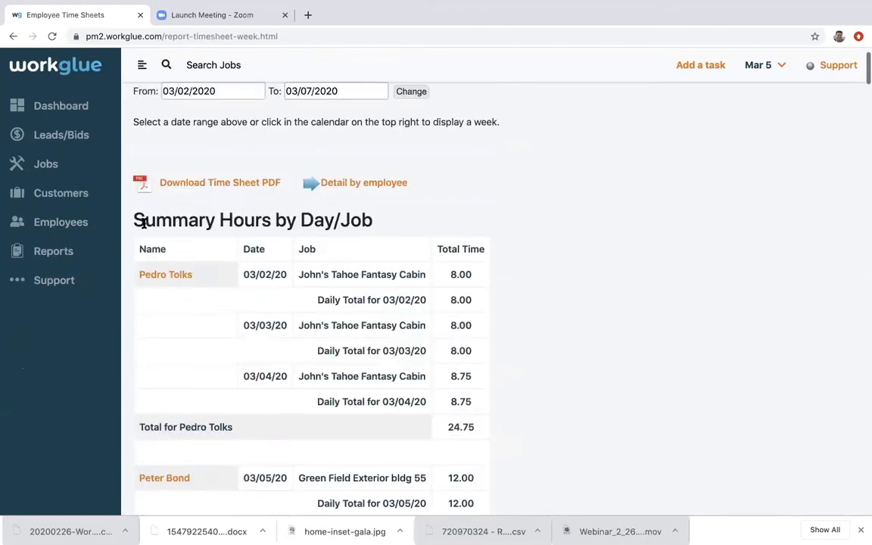
- Add a Thursday March 5 time clock entry for the seventh listed worker, 11:40 am to 12:40 pm, on John's Tahoe Fantasy Cabin
left_click(84, 225)
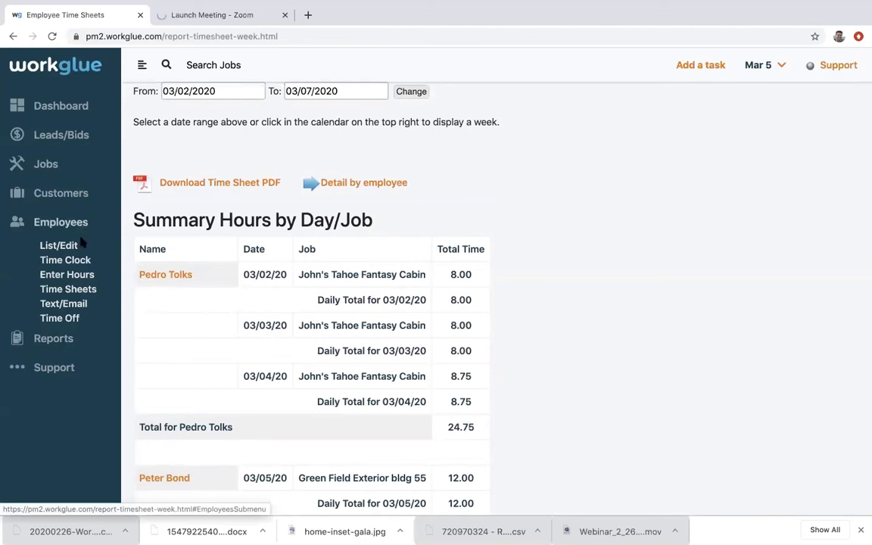
left_click(66, 260)
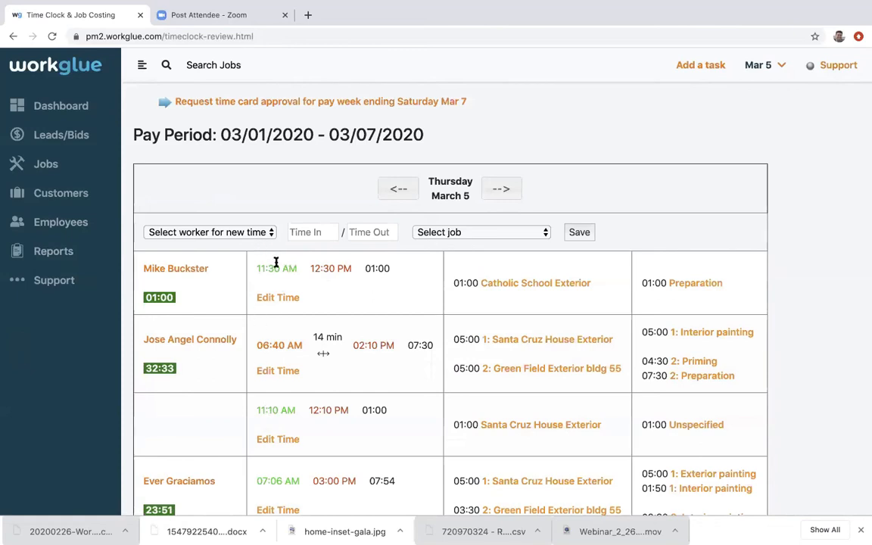
left_click(261, 231)
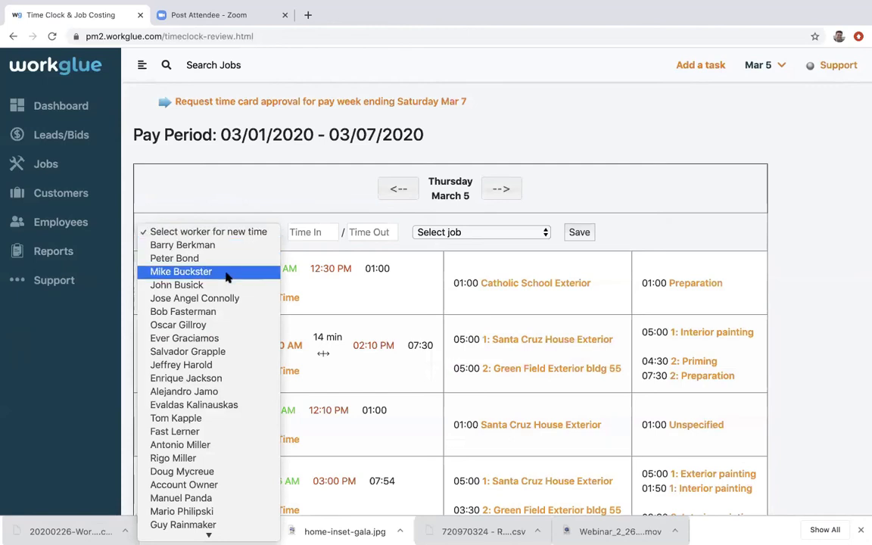
left_click(206, 325)
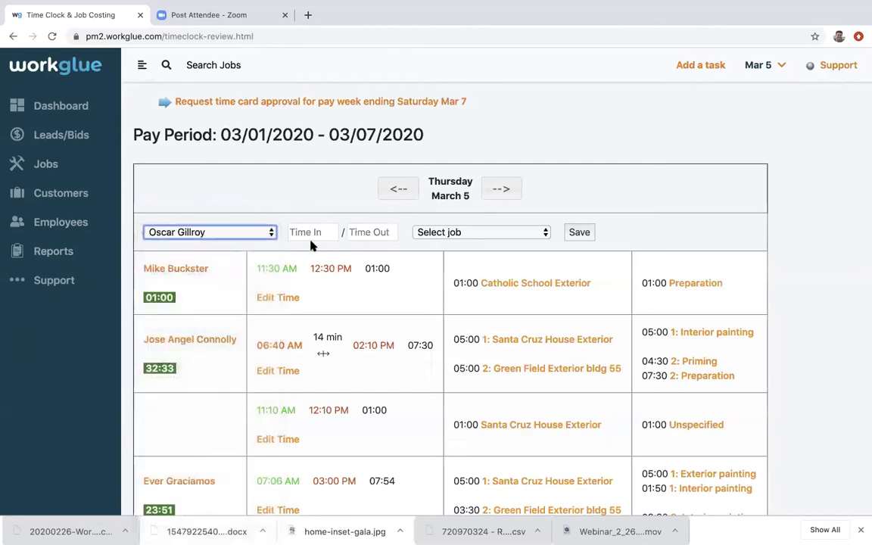
left_click(312, 231)
left_click(316, 268)
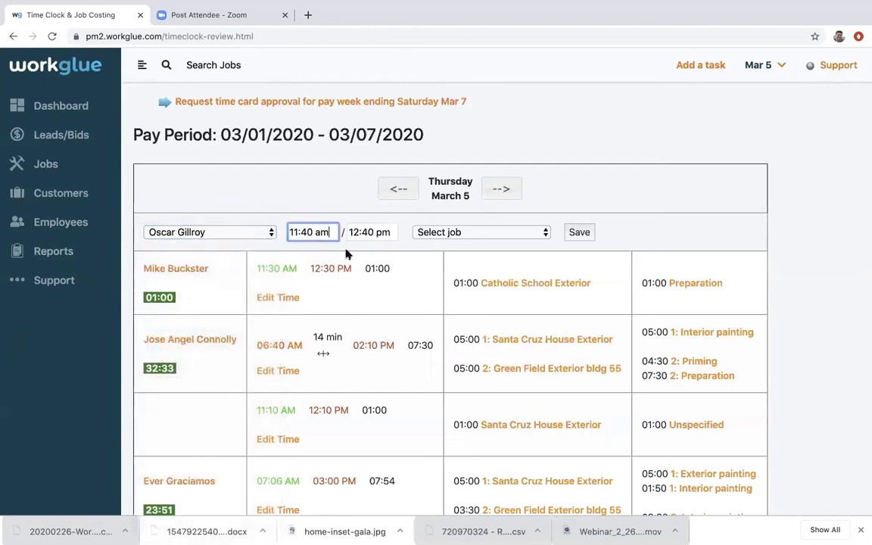
left_click(414, 231)
left_click(442, 271)
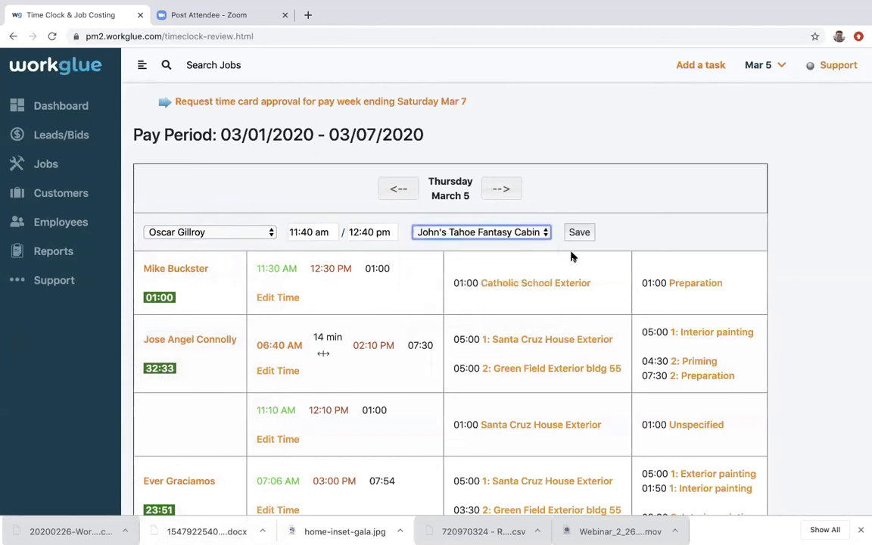
left_click(585, 233)
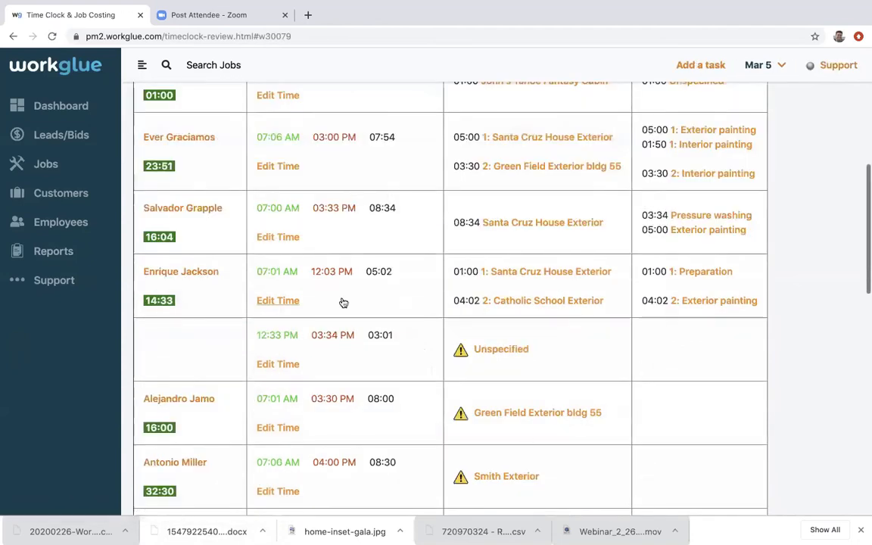
- Send time card approval requests to the preselected employees for the pay week ending Saturday Mar 7
scroll(337, 377, "up", 10)
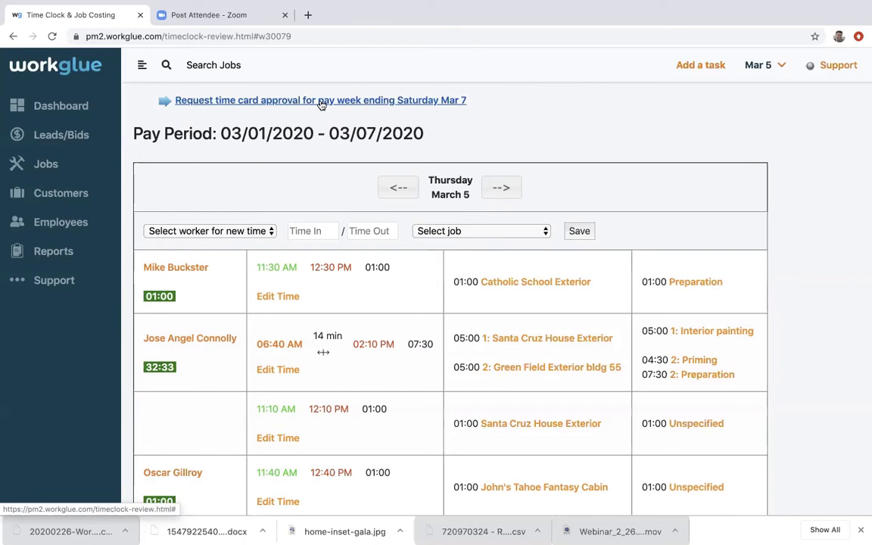
left_click(392, 189)
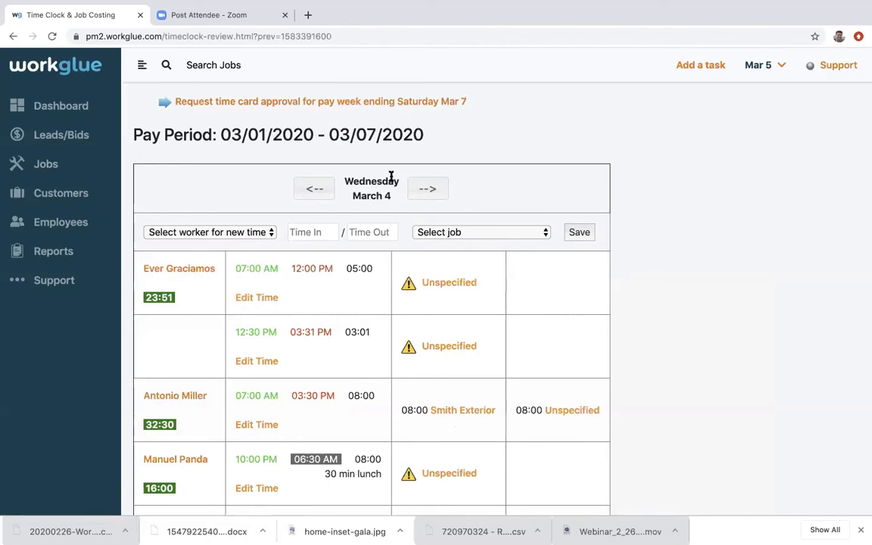
left_click(371, 104)
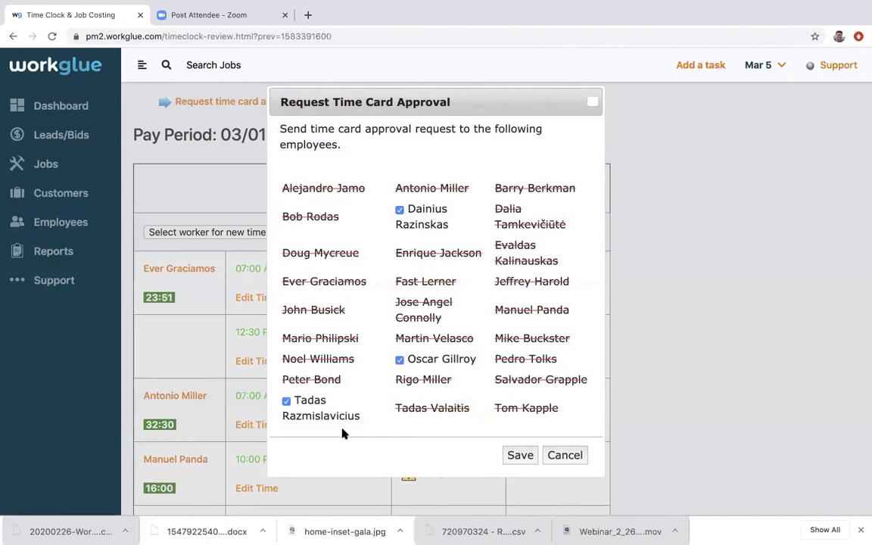
left_click(518, 458)
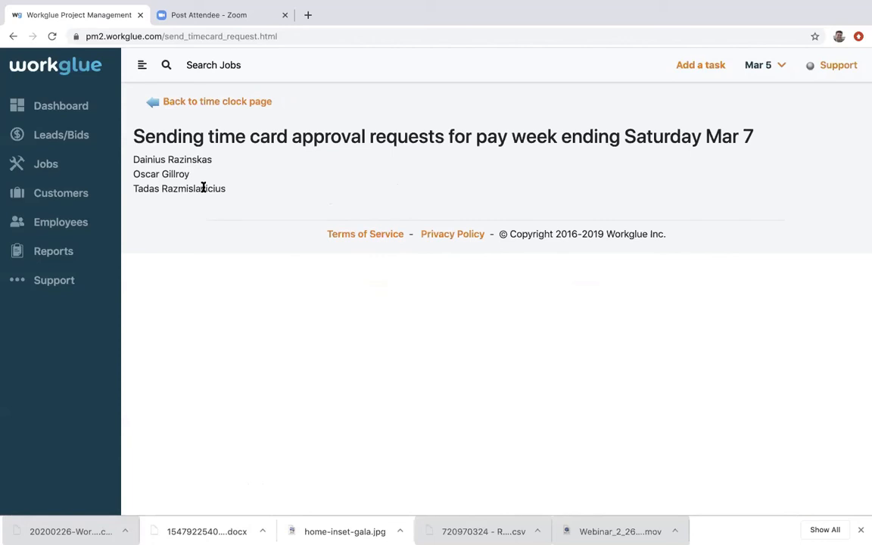
- Return to the time clock page and check the employees' approval responses for the week ending Saturday Mar 7
left_click(235, 102)
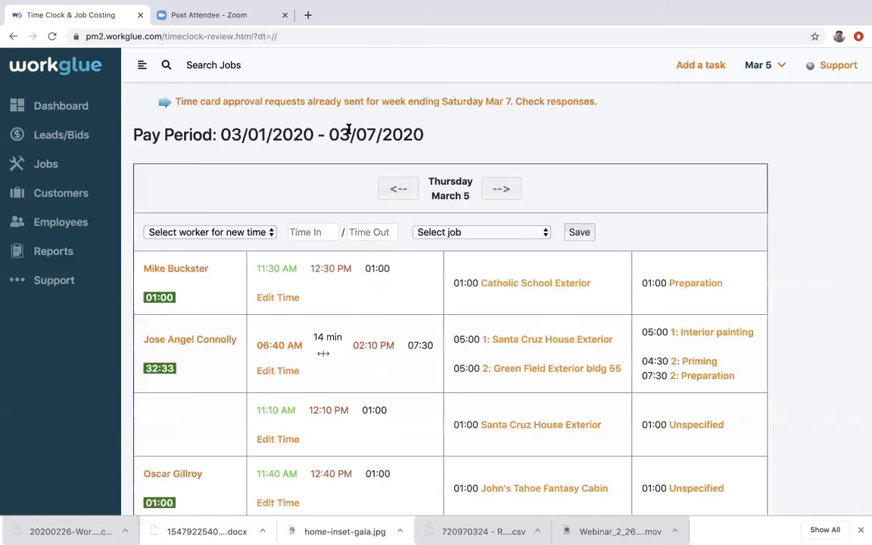
left_click(397, 189)
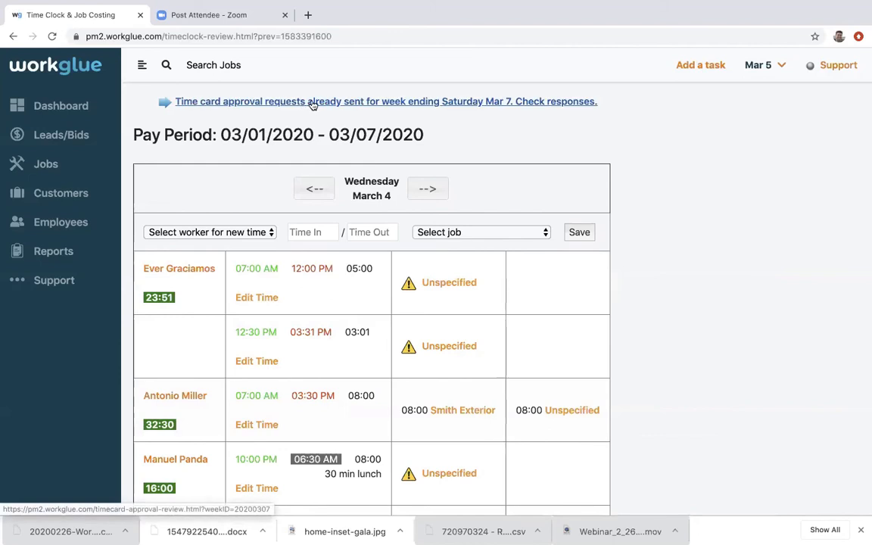
left_click(312, 104)
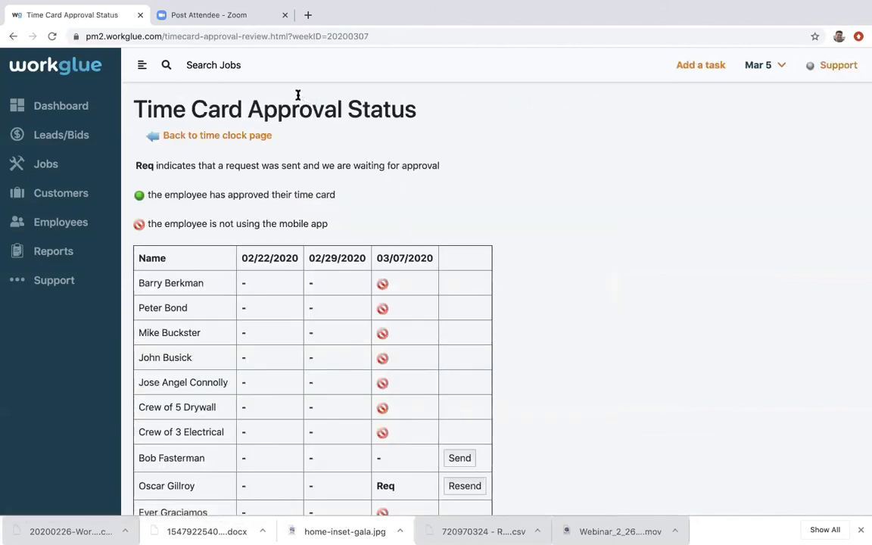
scroll(286, 258, "down", 5)
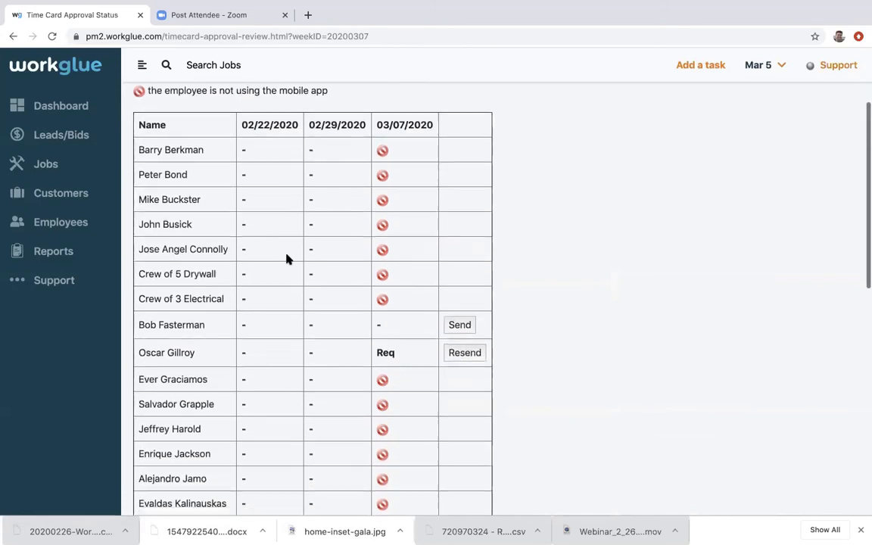
scroll(395, 254, "down", 1)
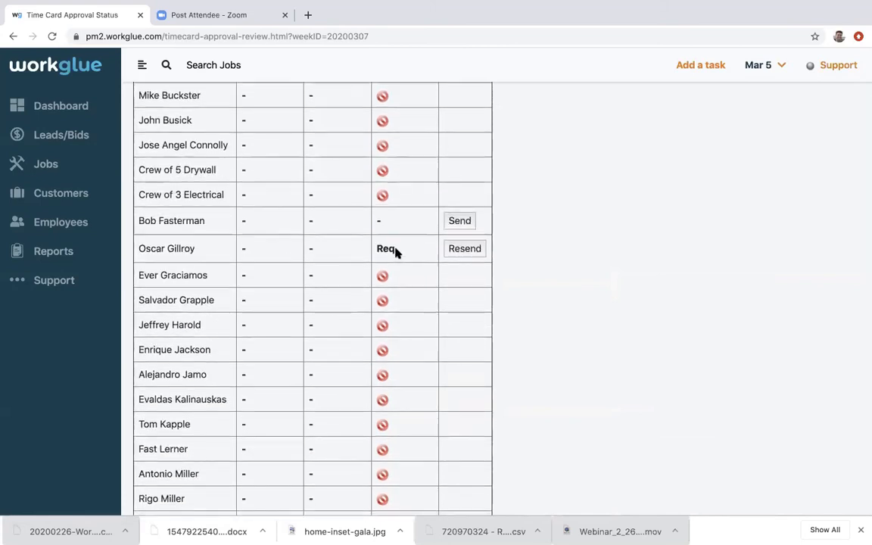
scroll(395, 254, "up", 6)
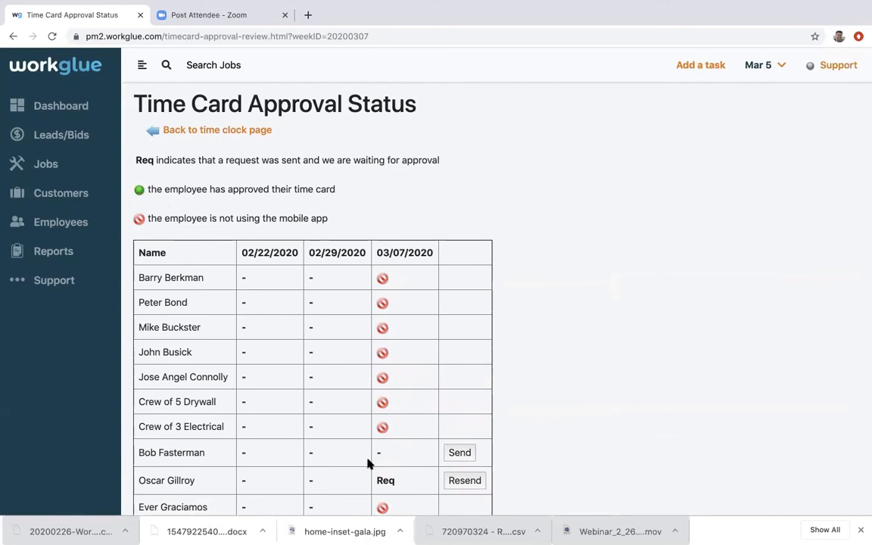
scroll(399, 487, "down", 7)
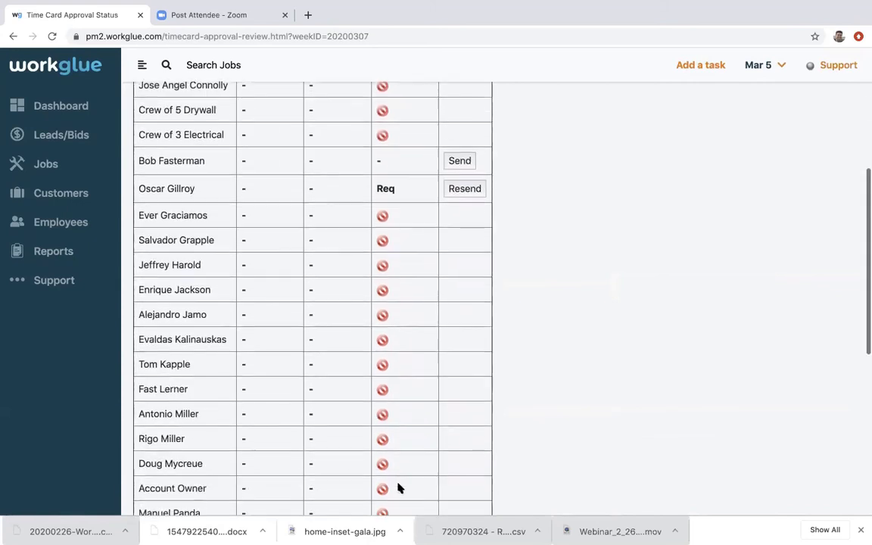
scroll(399, 486, "down", 2)
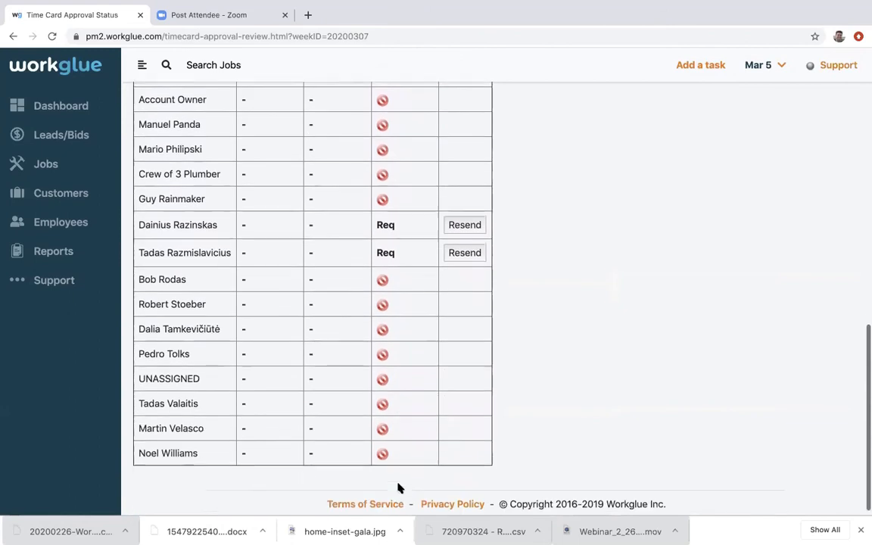
scroll(401, 314, "up", 5)
scroll(401, 313, "up", 3)
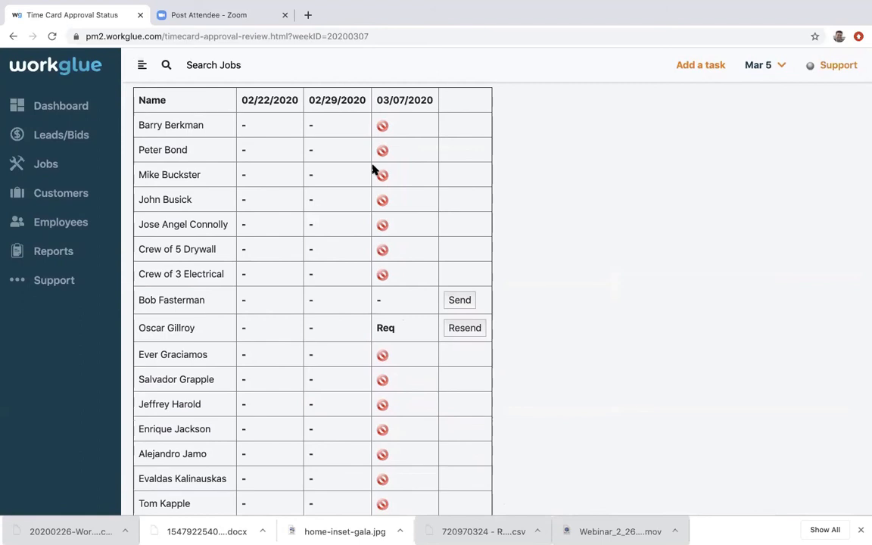
- Reload the time card approval status page and recheck the 03/07/2020 responses
scroll(371, 170, "up", 5)
mouse_move(261, 34)
left_click(256, 65)
key("Return")
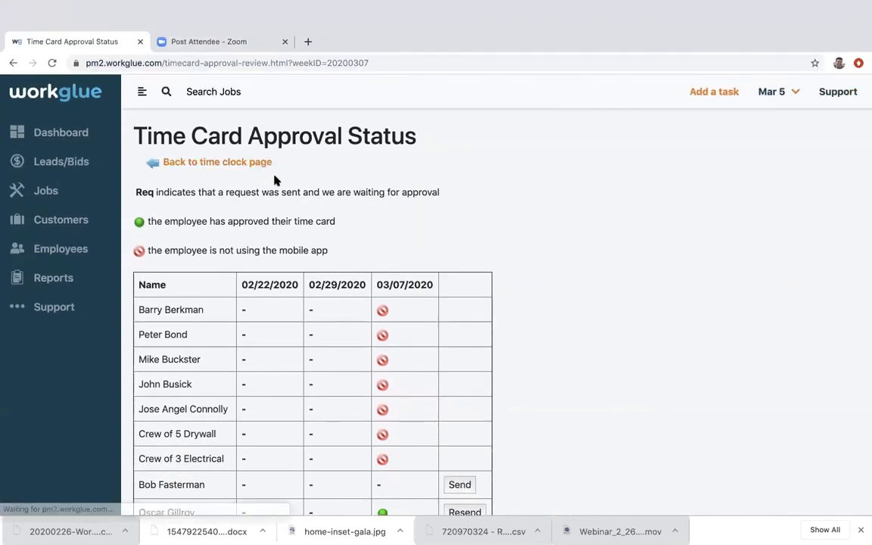
scroll(275, 179, "down", 3)
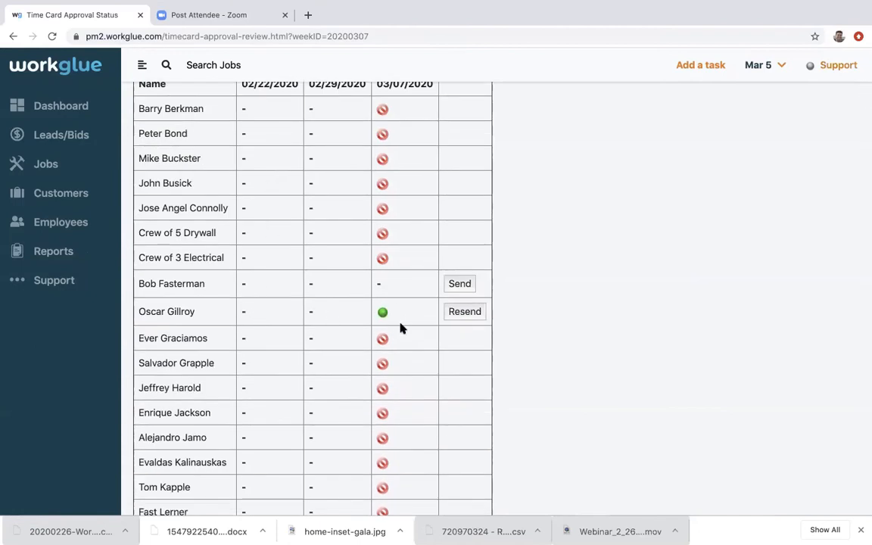
scroll(397, 316, "up", 3)
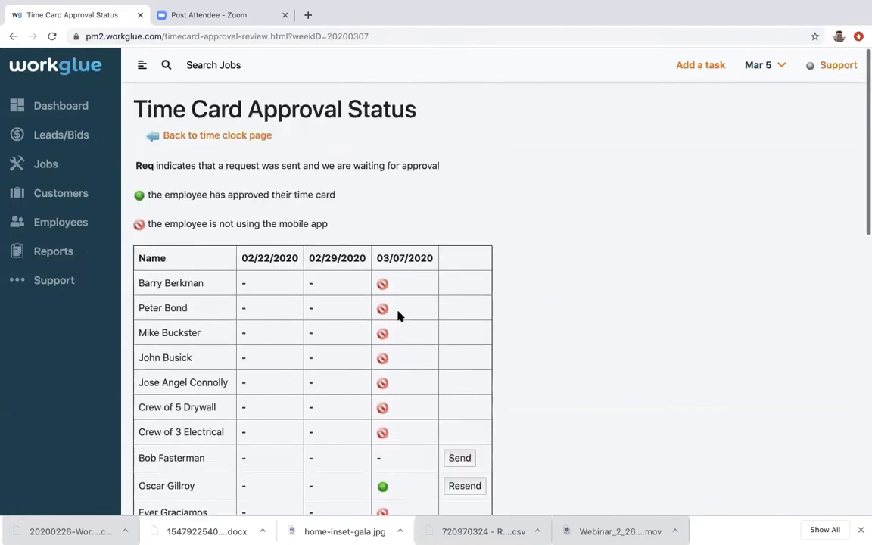
- Go back to the time clock page and display the entries for Tuesday March 3
left_click(224, 137)
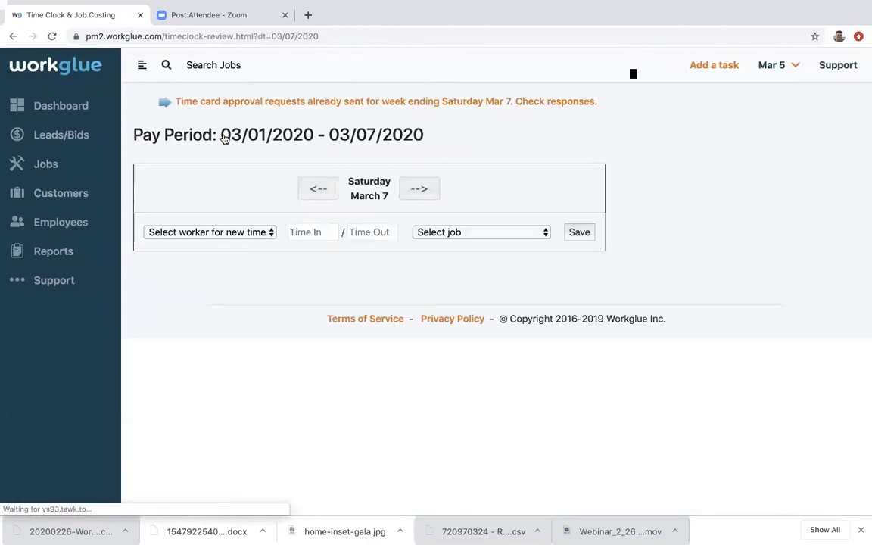
left_click(329, 188)
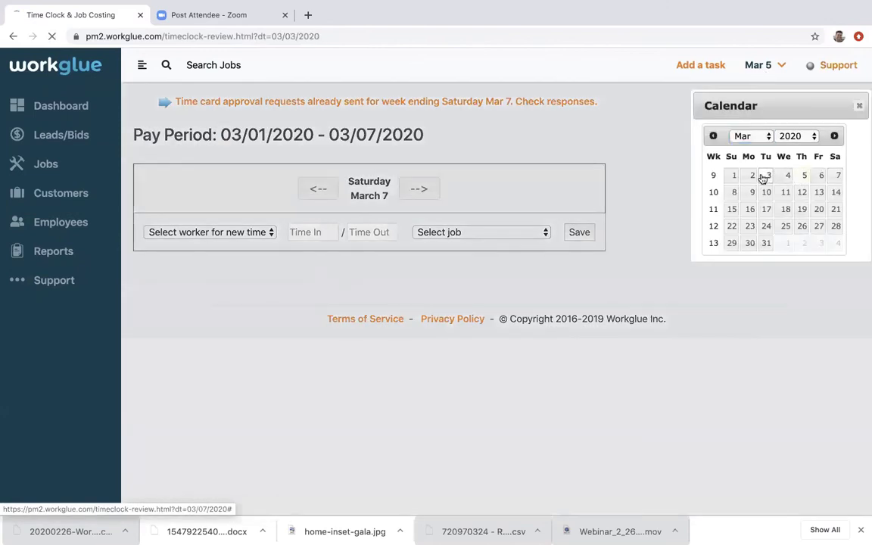
left_click(764, 176)
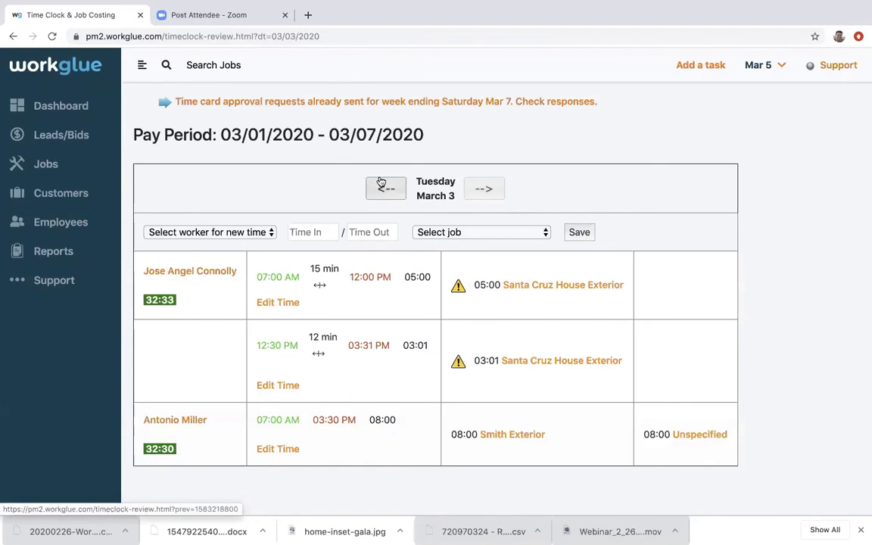